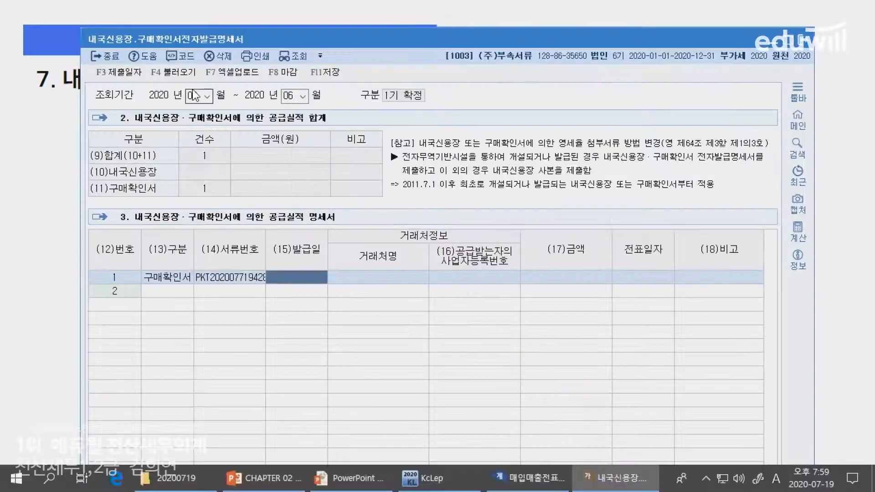
- Enter issue date 2020-07-08 and customer (주)여유통상 for the purchase confirmation in row 1
type("2")
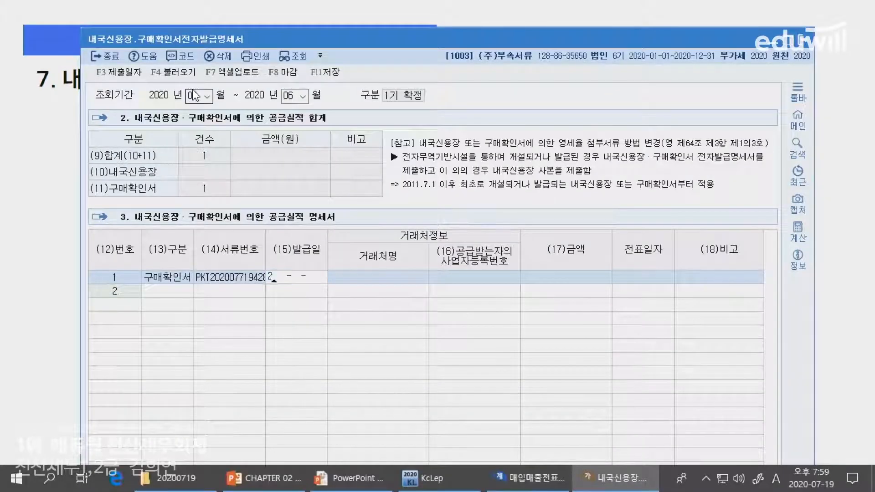
type("020-07-08")
key("Return")
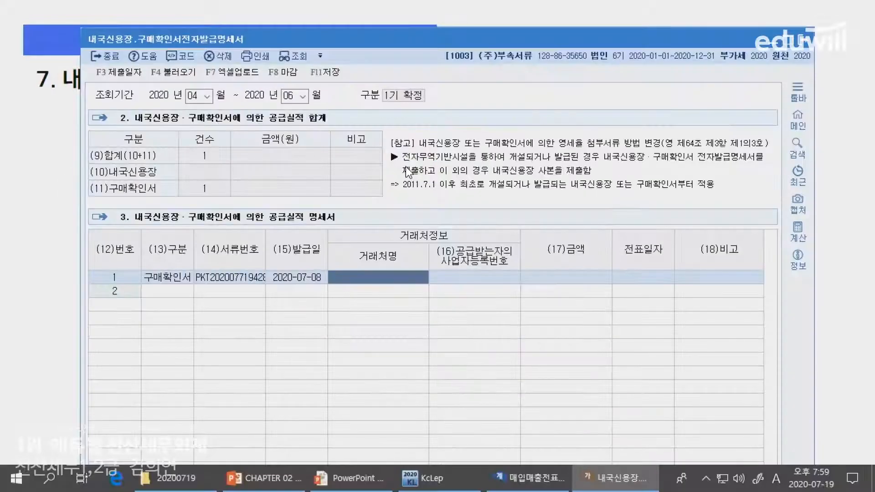
type("3")
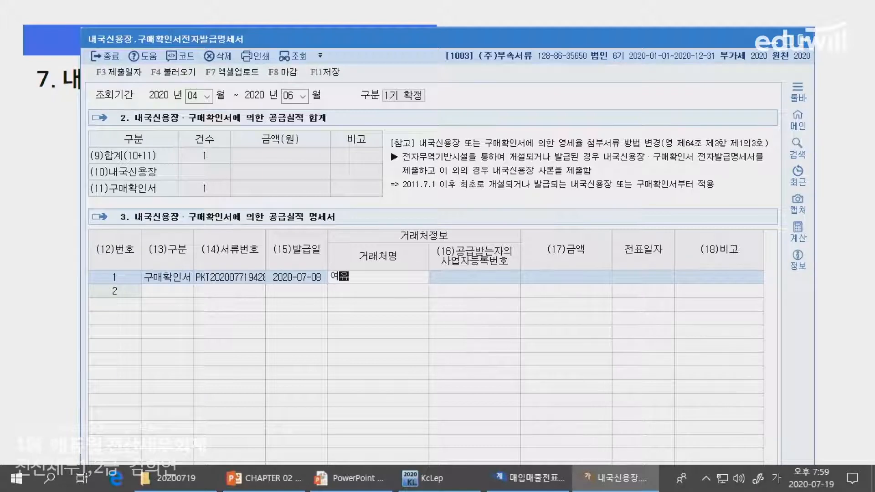
key("Return")
key("Return")
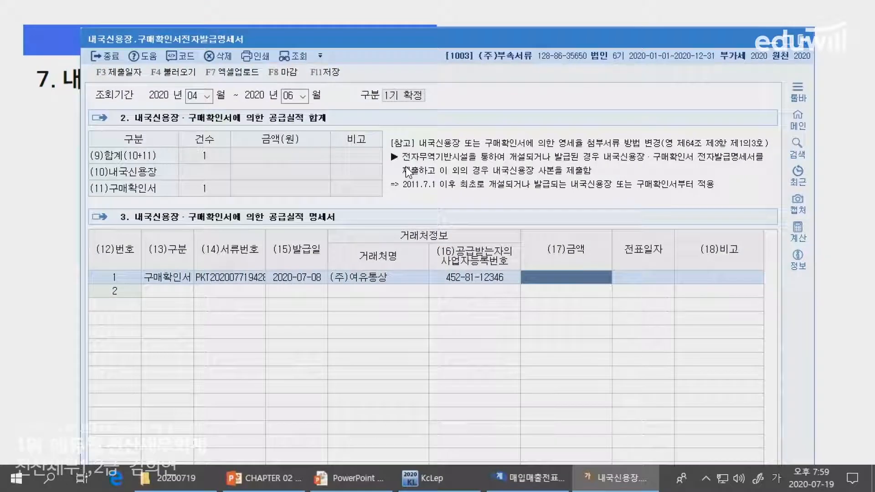
- Set the row 1 purchase confirmation amount to 475,200,000
type("475,200,000")
key("Return")
key("Return")
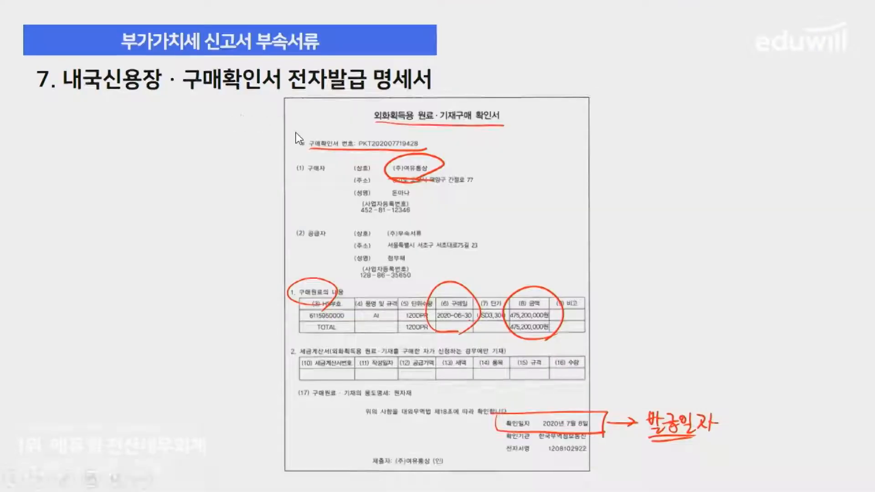
- Consult the assignment slide and open the 영세율매출명세서 for April to June 2020 in KcLep
key("Left")
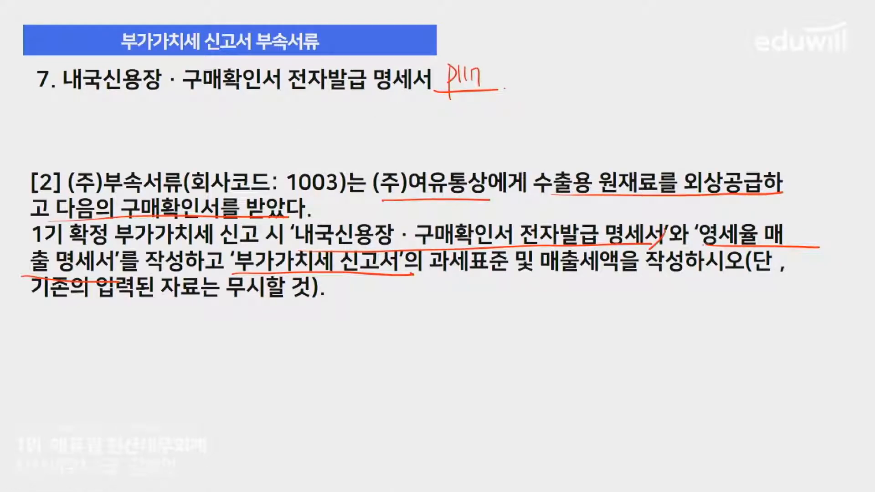
key("alt+Tab")
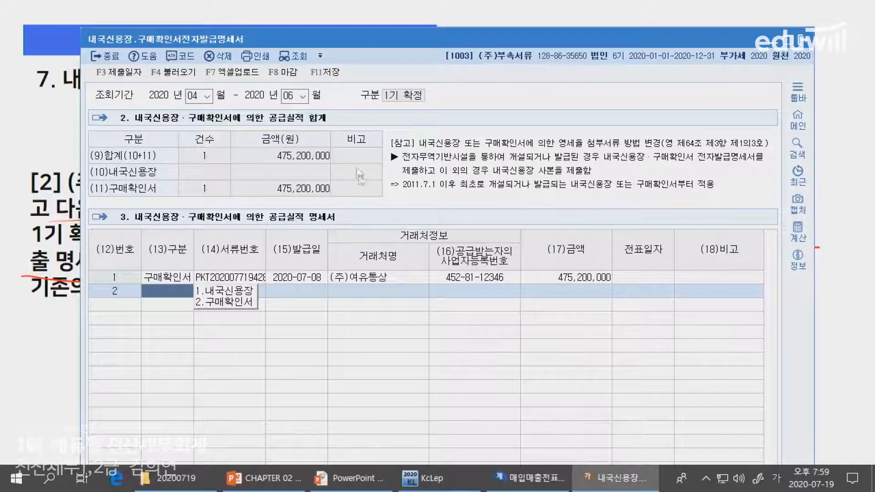
left_click(423, 478)
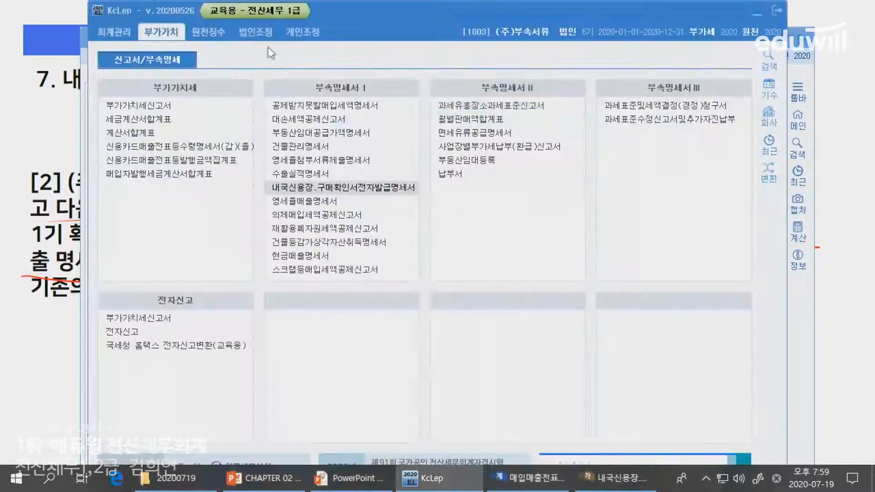
left_click(319, 160)
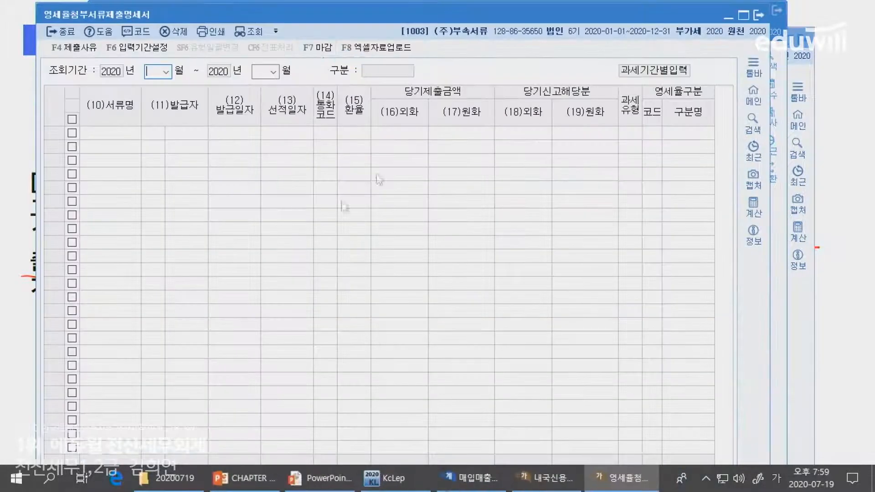
left_click(758, 16)
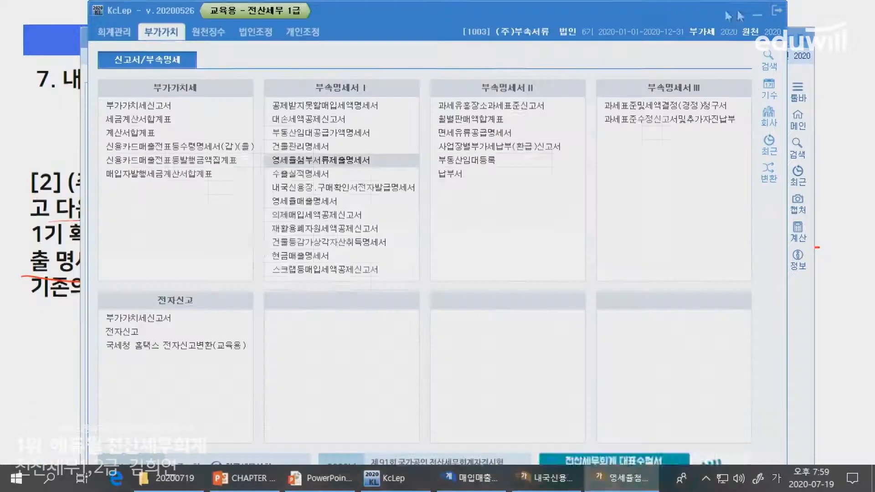
left_click(324, 204)
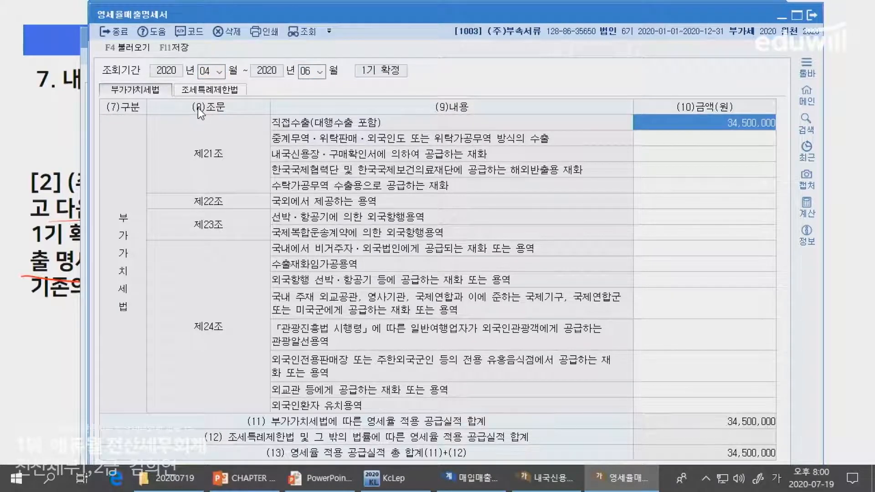
- Clear the existing 직접수출(대행수출 포함) amount in the zero-rated sales statement
left_click(688, 171)
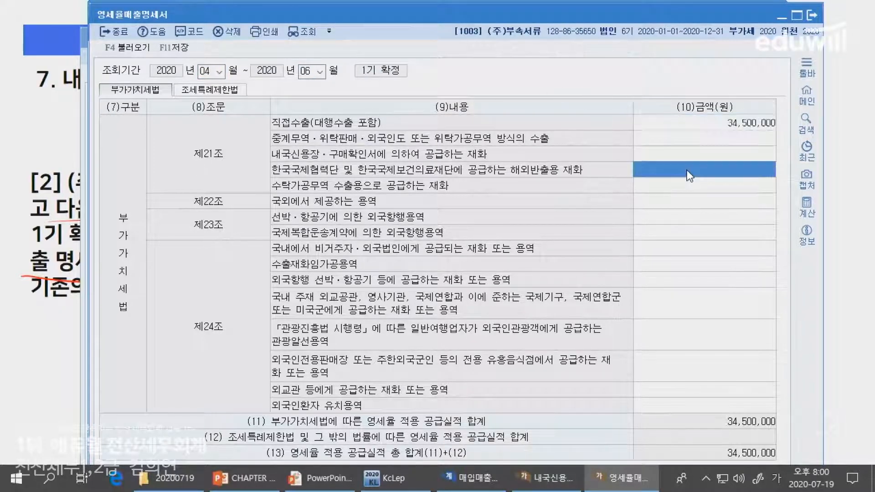
left_click(689, 155)
key("Up")
key("Up")
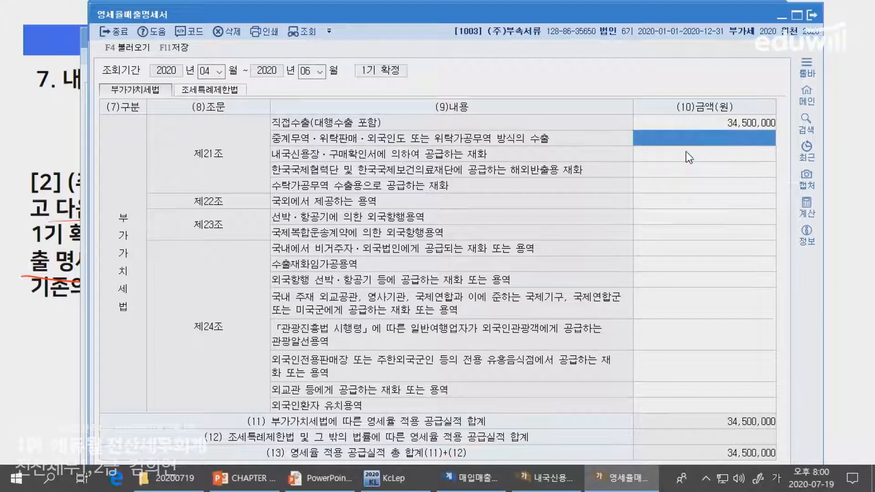
key("Delete")
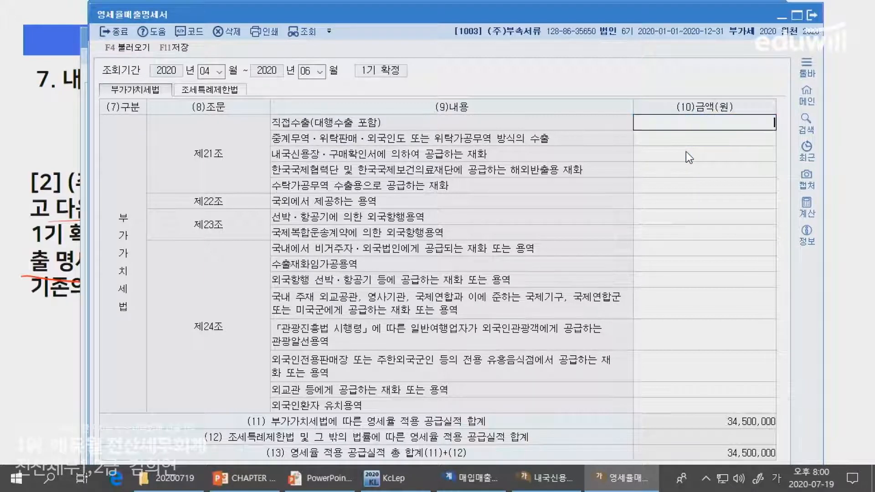
- Reload the zero-rated sales statement for the period April to June 2020
left_click(216, 75)
key("Right")
key("Return")
type("4")
key("Return")
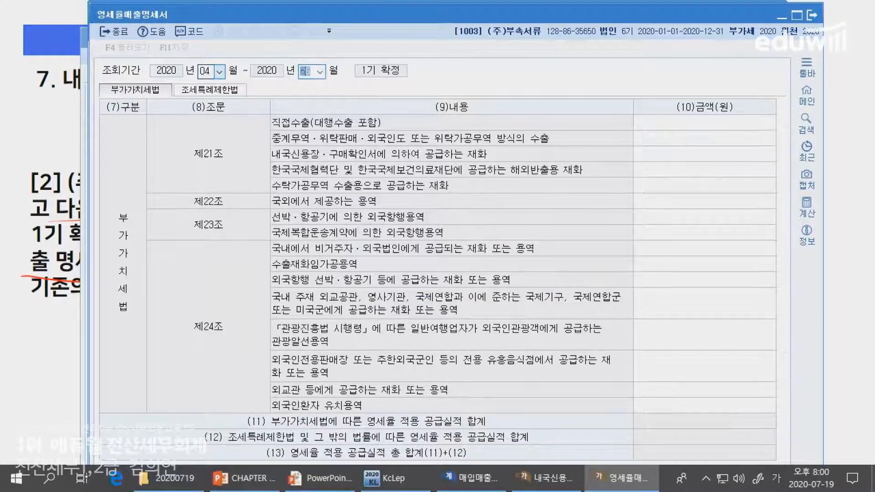
key("Return")
key("Delete")
key("Return")
key("Return")
key("Return")
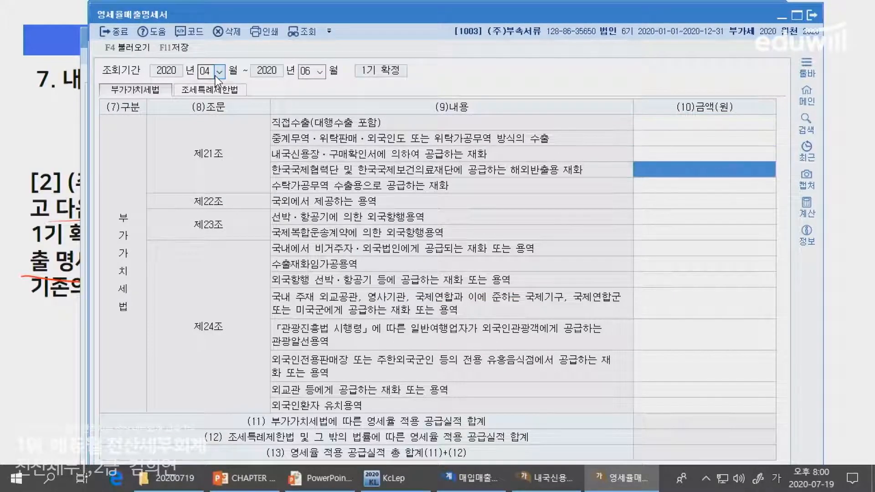
key("Up")
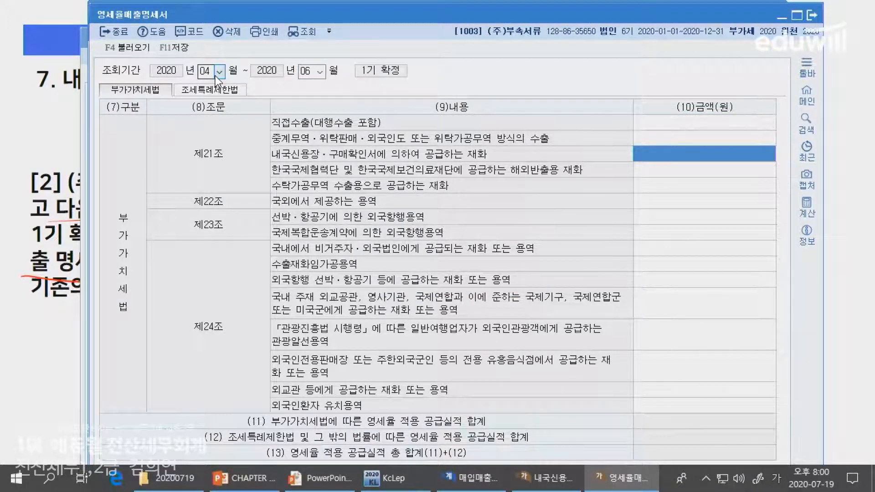
left_click(713, 125)
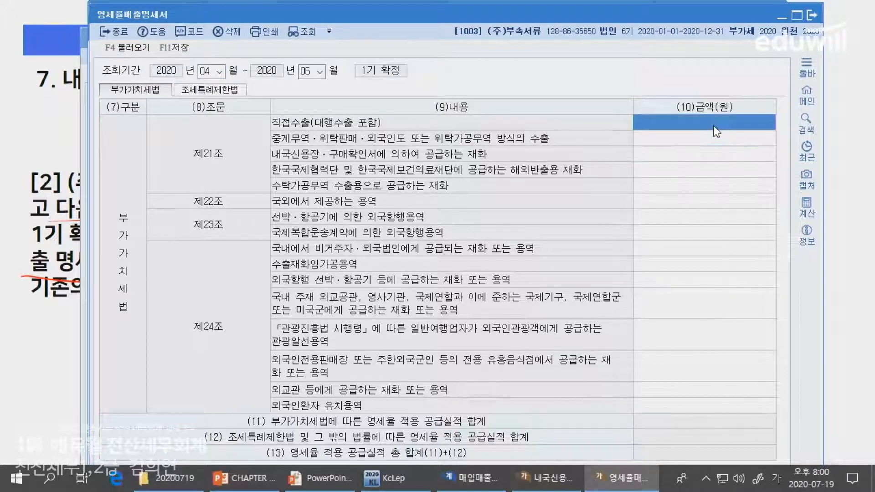
left_click(702, 218)
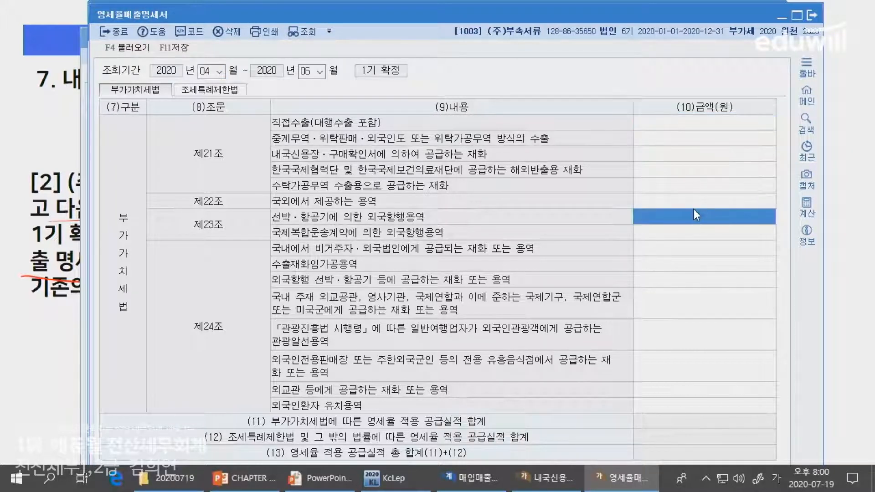
left_click(694, 205)
left_click(727, 267)
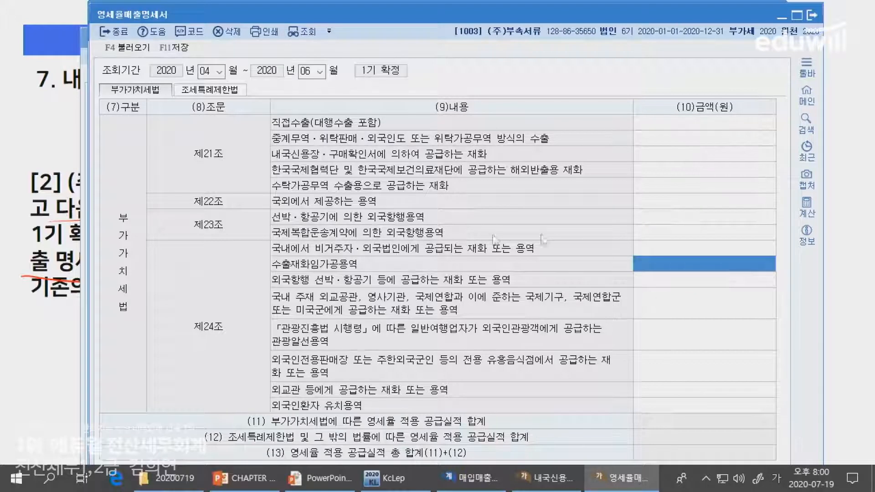
left_click(673, 253)
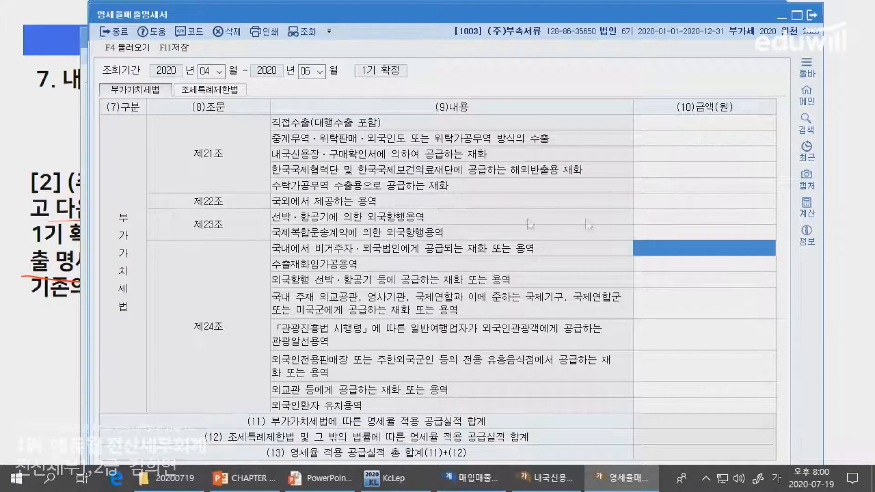
left_click(694, 122)
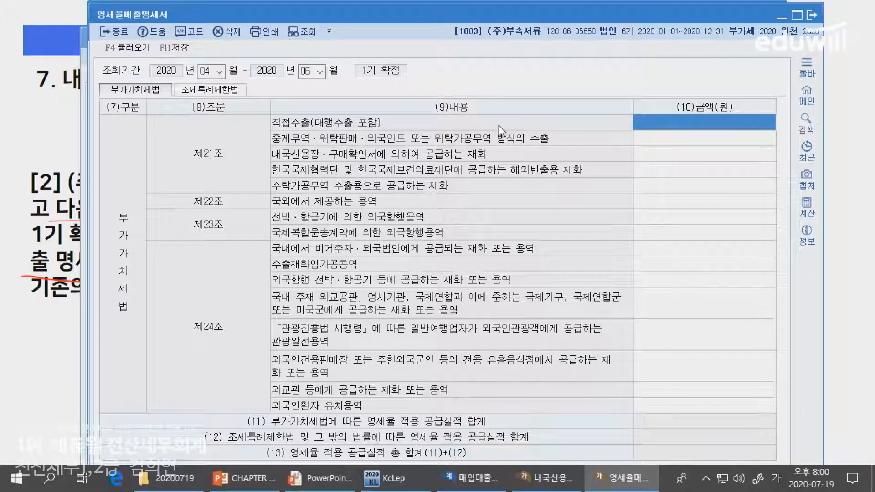
- Check the purchase confirmation amount in the issuance statement and enter 475,200,000 for 내국신용장·구매확인서에 의하여 공급하는 재화
left_click(546, 478)
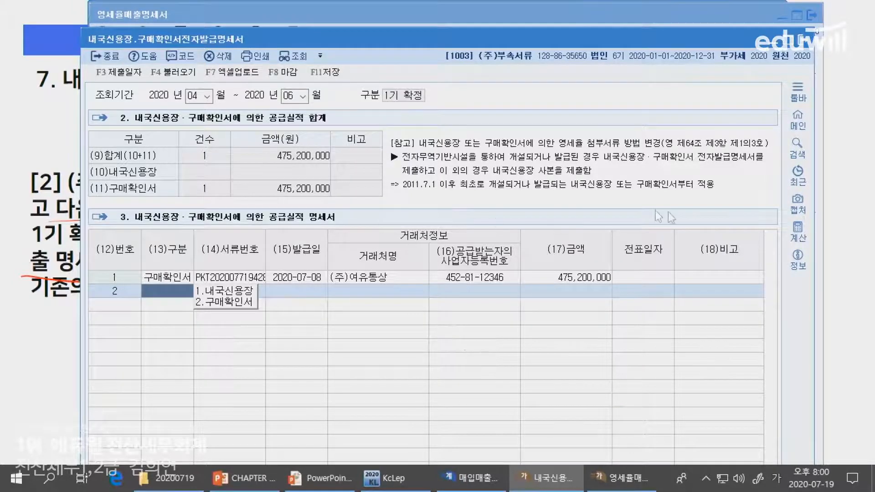
key("alt+Tab")
left_click(694, 152)
type("4")
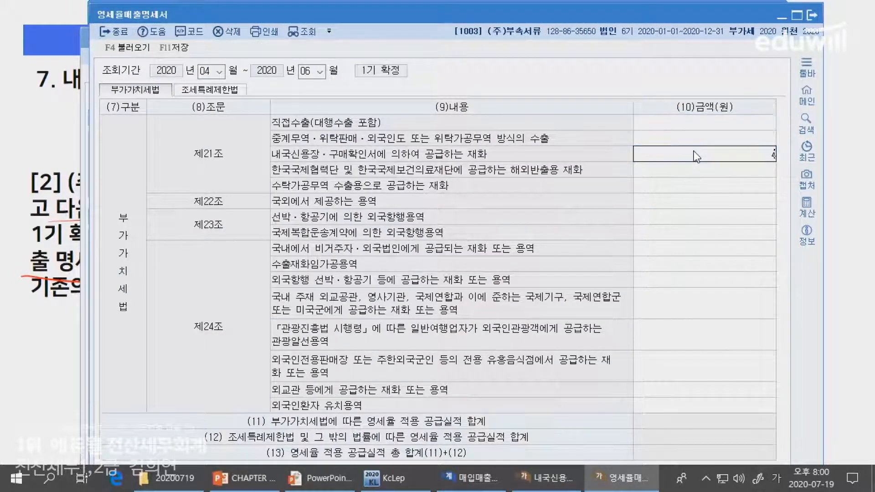
type("78200000")
key("Return")
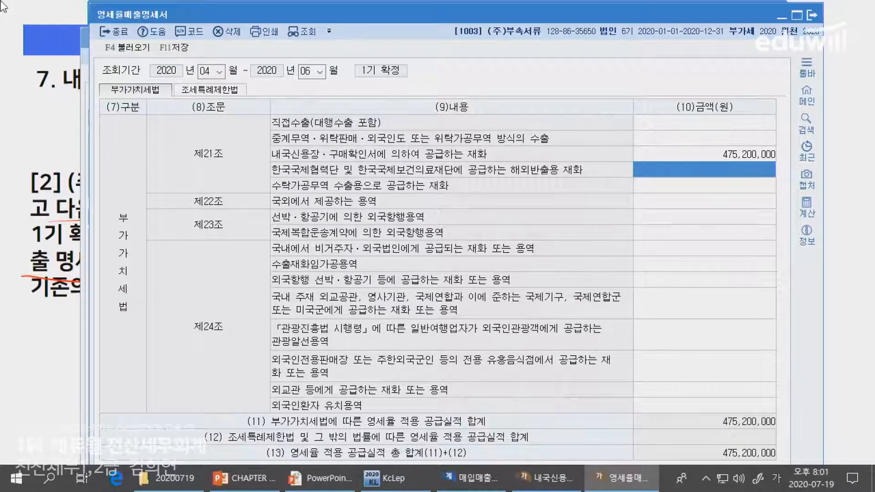
left_click(695, 155)
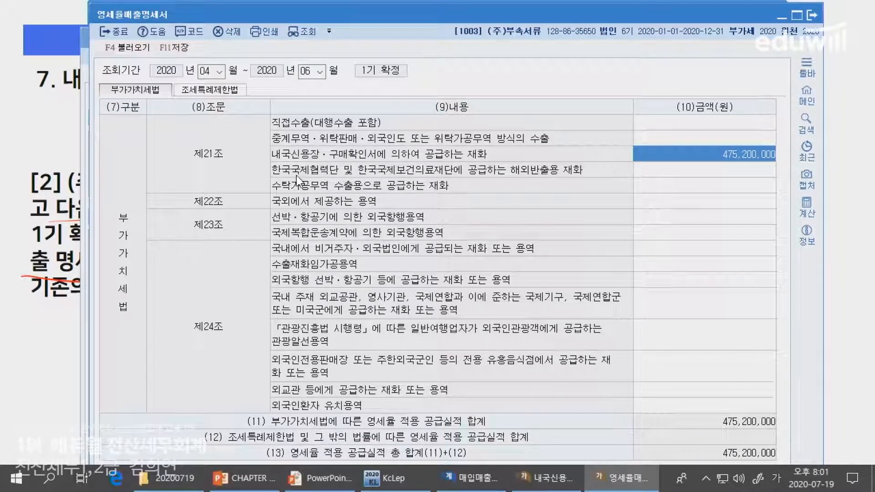
- Underline the instruction to complete 과세표준 및 매출세액 on the assignment slide in PowerPoint
left_click(387, 478)
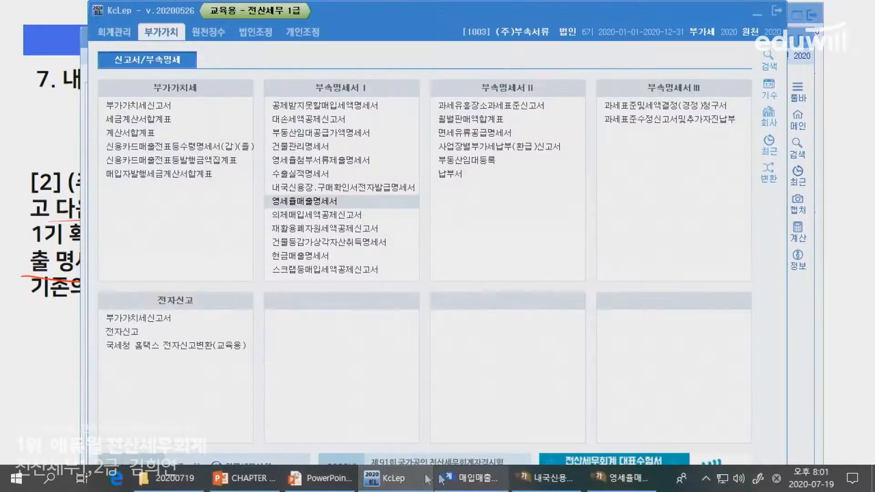
left_click(346, 479)
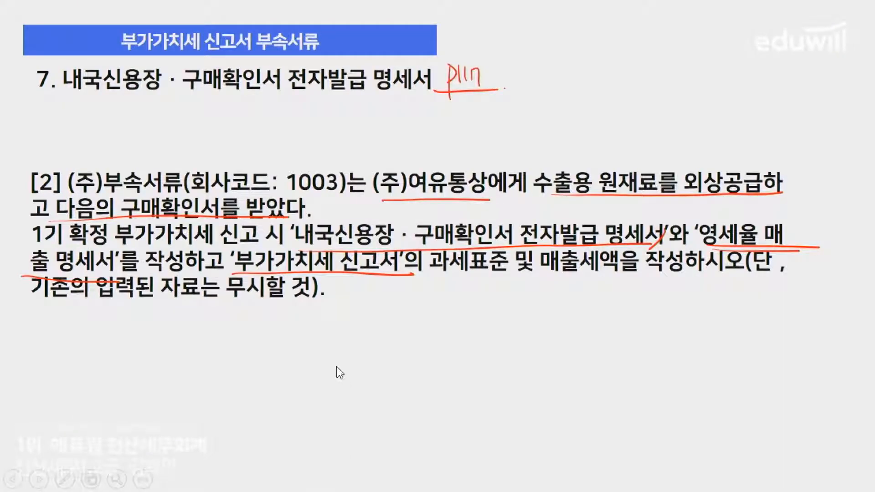
left_click_drag(510, 274, 735, 270)
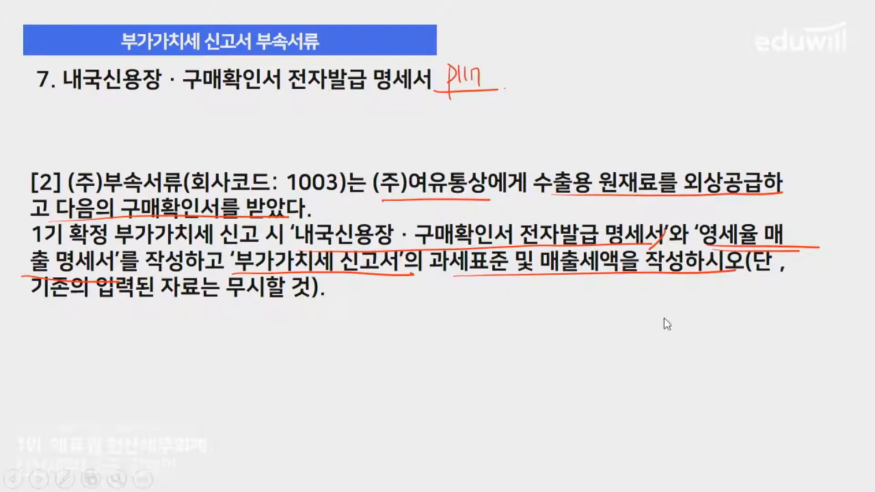
key("alt+Tab")
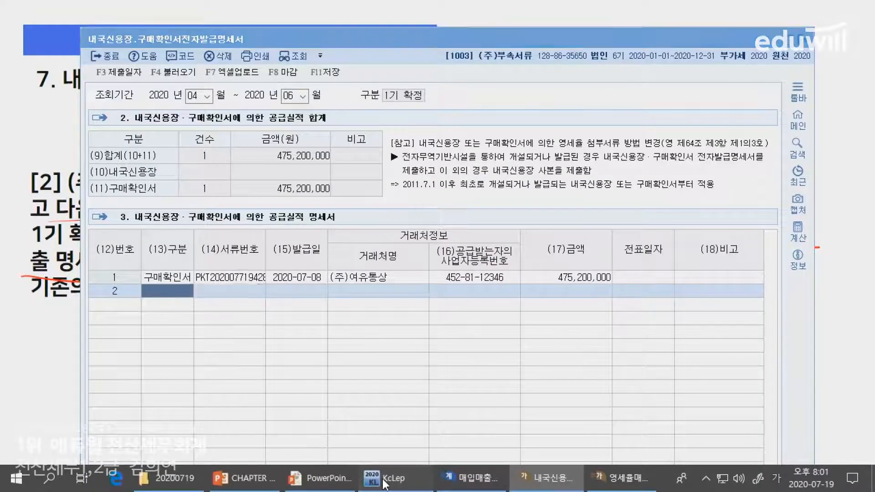
- Open the 부가가치세신고서 in KcLep for April 1 to June 30, 2020, loading the previously saved data
left_click(414, 483)
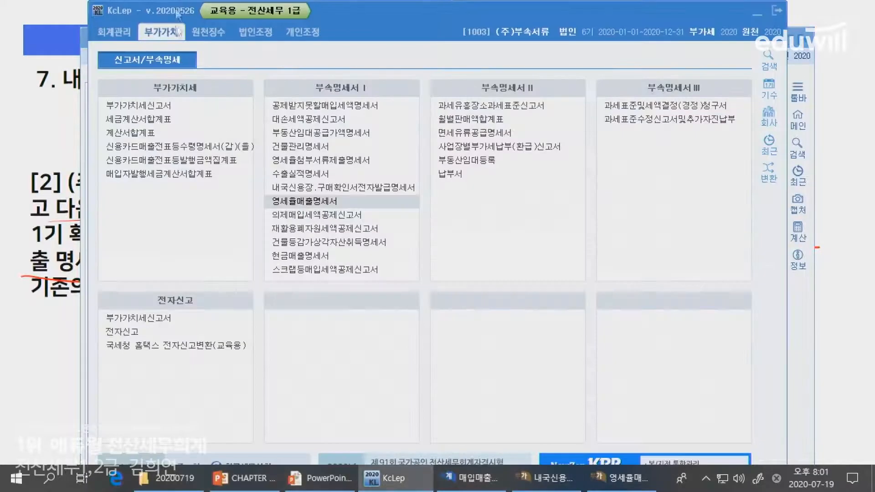
left_click(190, 104)
type("4")
key("Return")
key("Return")
type("6")
key("Return")
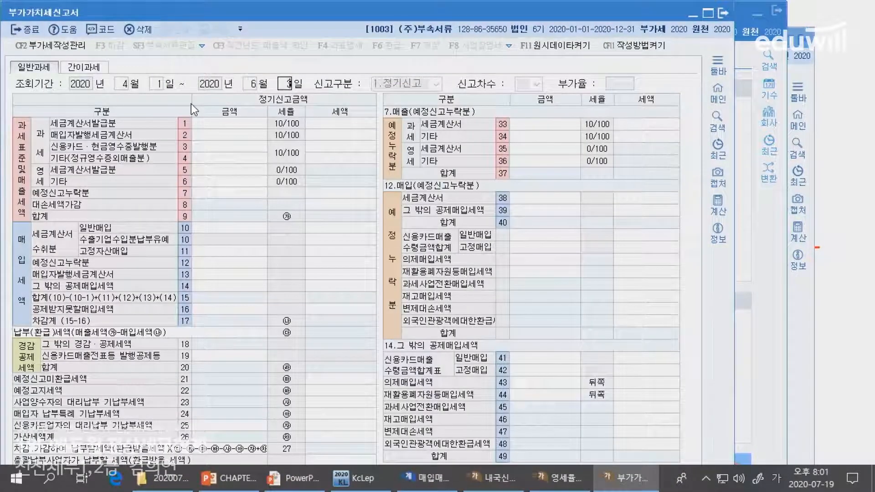
key("Return")
key("Return")
key("Tab")
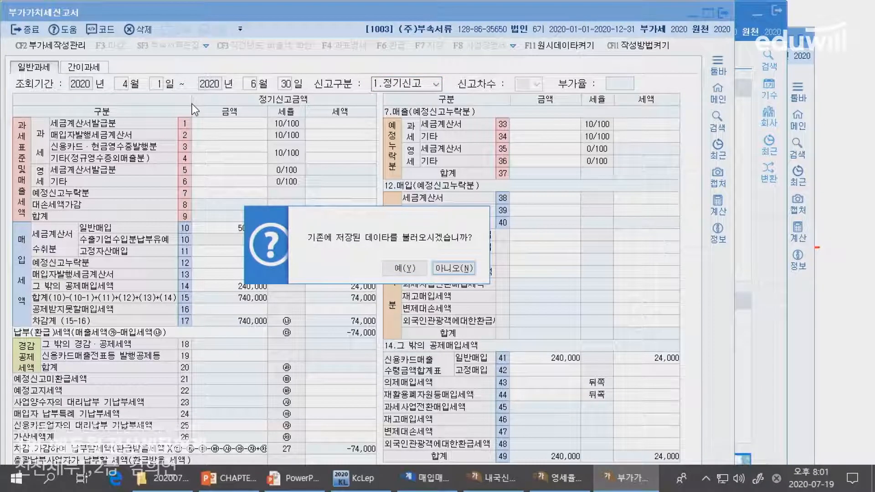
key("Return")
- Clear the existing zero-rated 기타 amount and the 대손세액가감 tax amount in the VAT return
left_click(252, 162)
left_click(252, 170)
left_click(252, 181)
key("space")
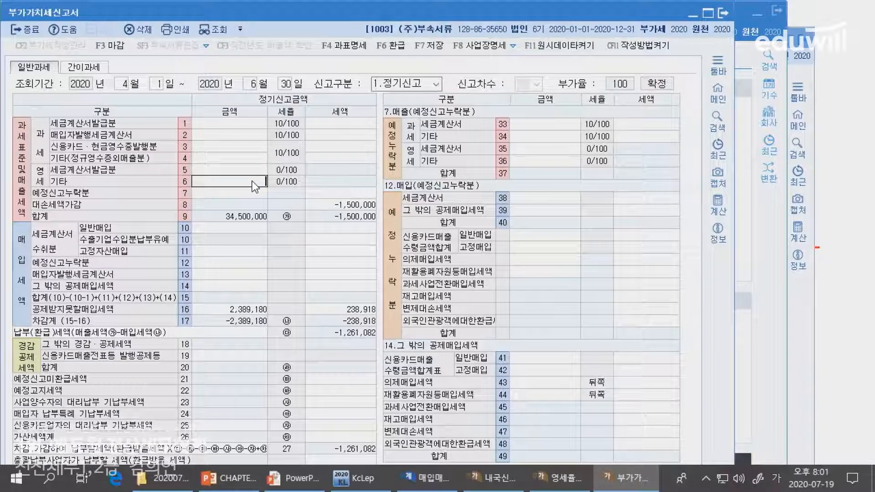
key("Return")
key("Return")
key("Return")
key("space")
key("Return")
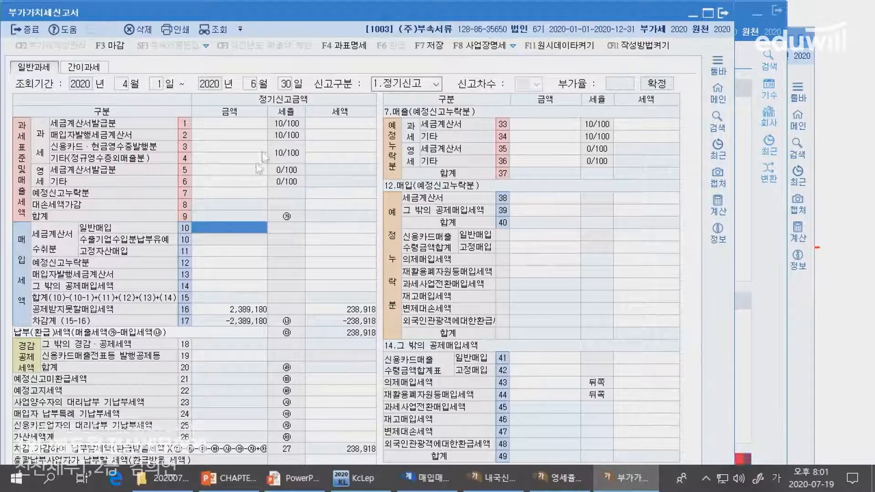
- Clear the 공통매입세액면세등사업분 amount and tax under 공제받지못할매입세액, and select the zero-rated 기타 amount
left_click(226, 307)
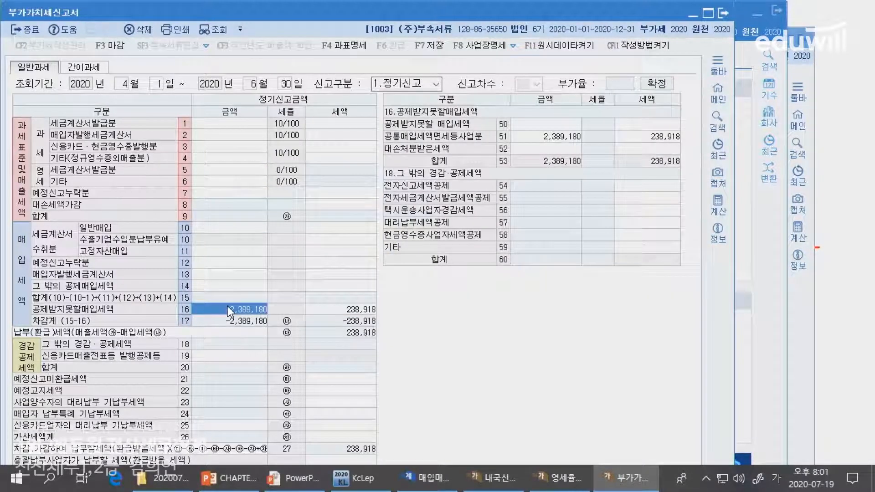
key("Return")
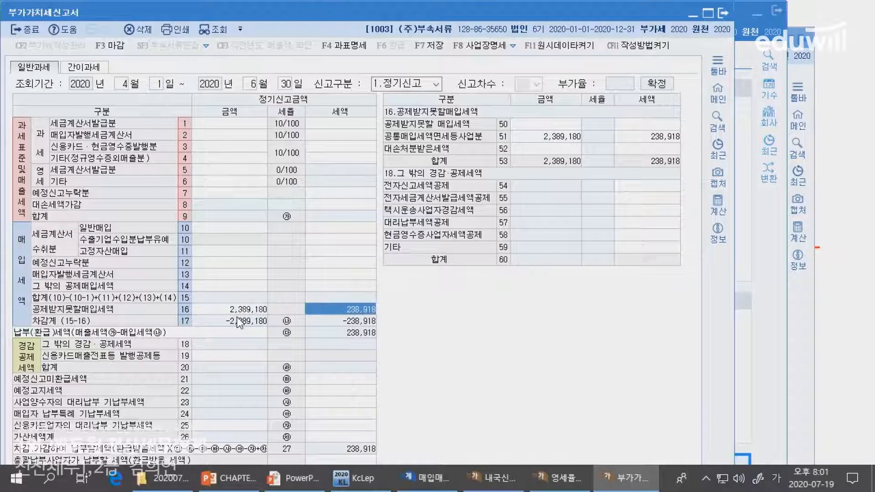
left_click(568, 125)
left_click(564, 137)
key("space")
left_click(642, 137)
key("space")
key("Return")
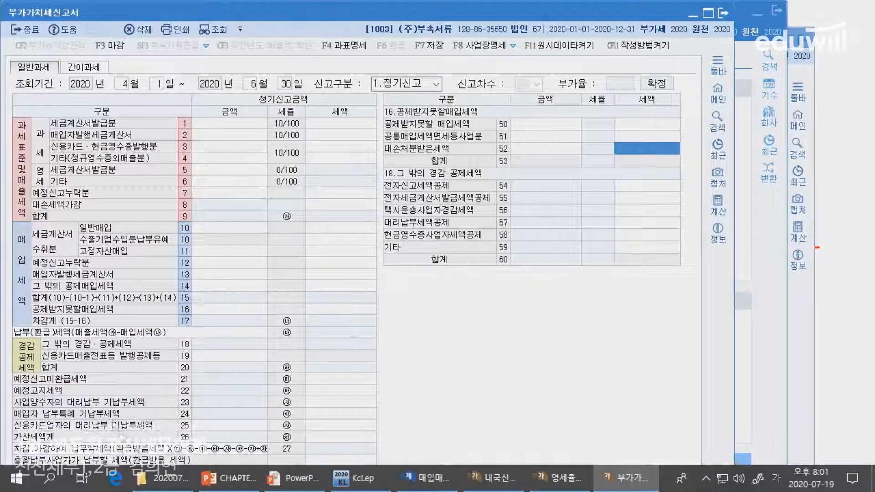
left_click(234, 227)
left_click(226, 179)
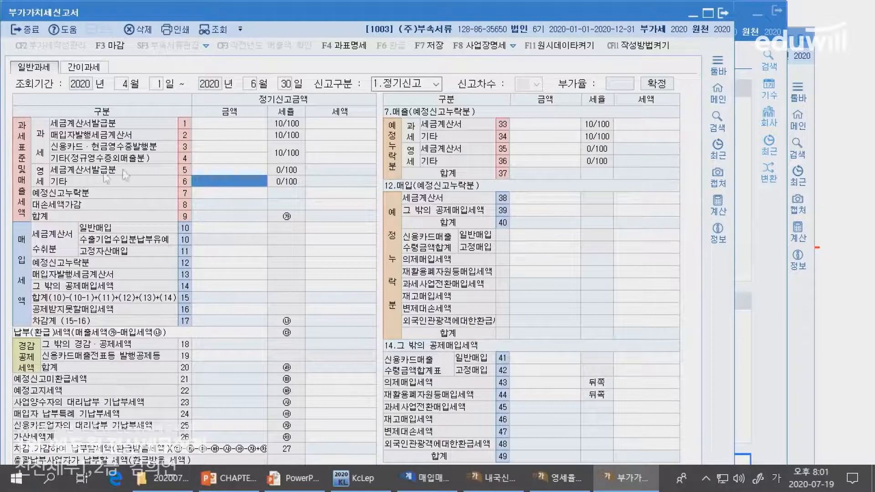
- Circle 내국신용장 and 구매확인서 on the assignment slide in PowerPoint, join them with a V, and advance to the purchase confirmation slide
key("Escape")
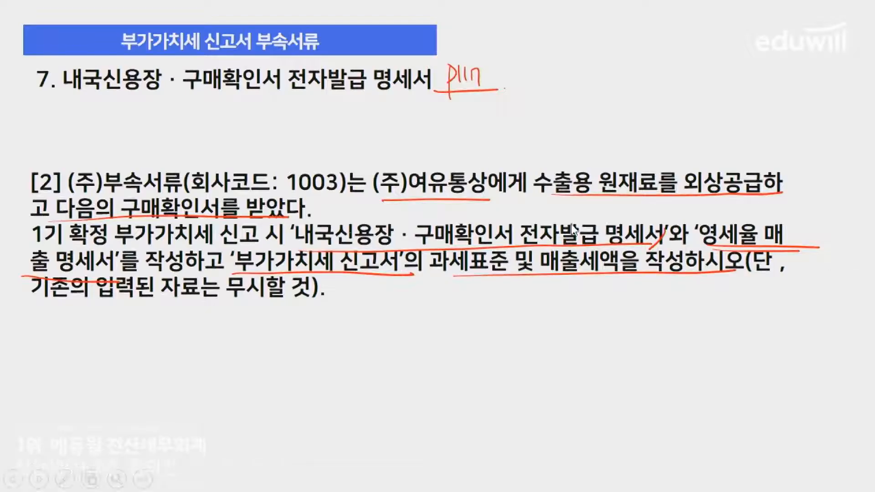
mouse_move(361, 260)
left_mouse_down()
mouse_move(381, 229)
mouse_move(375, 259)
left_mouse_up()
left_click_drag(463, 256, 446, 258)
left_click_drag(378, 253, 450, 247)
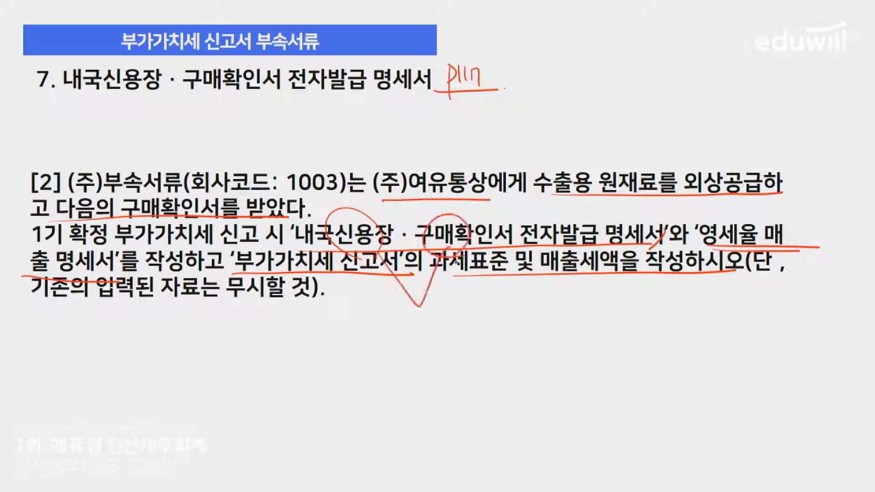
left_click(606, 303)
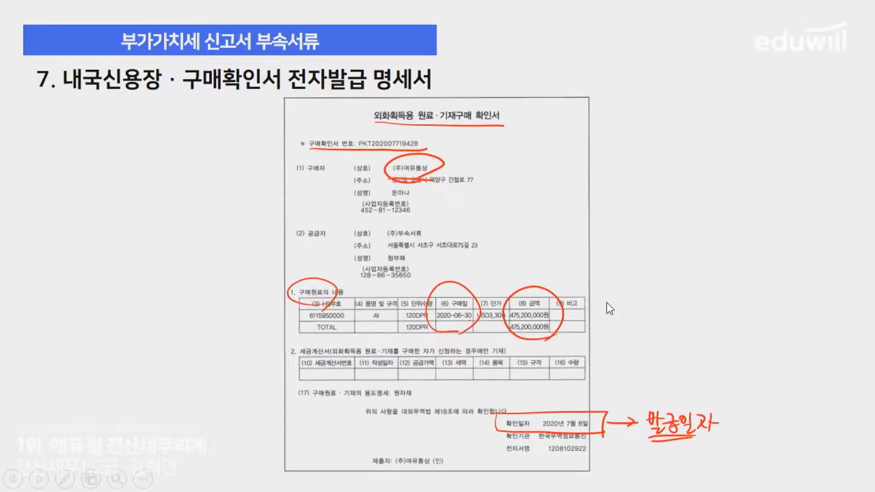
- Switch back to KcLep and check the amounts in the 내국신용장·구매확인서전자발급명세서 and 영세율매출명세서
key("alt+Tab")
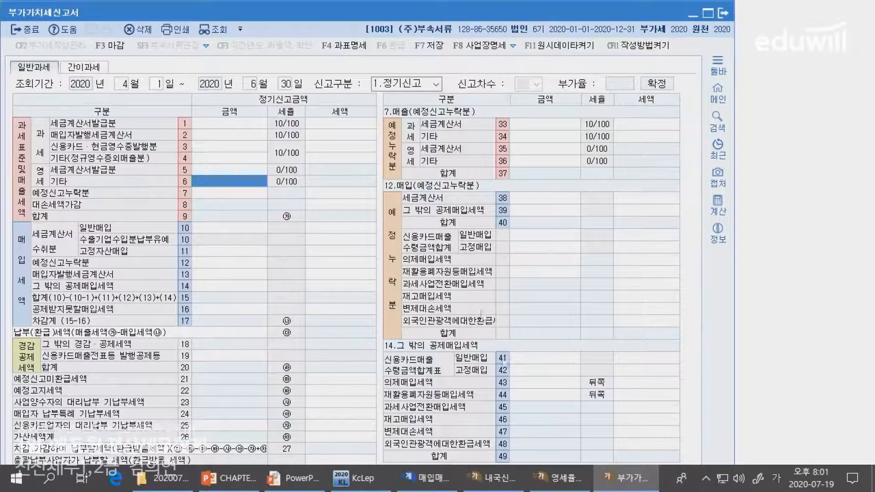
left_click(507, 478)
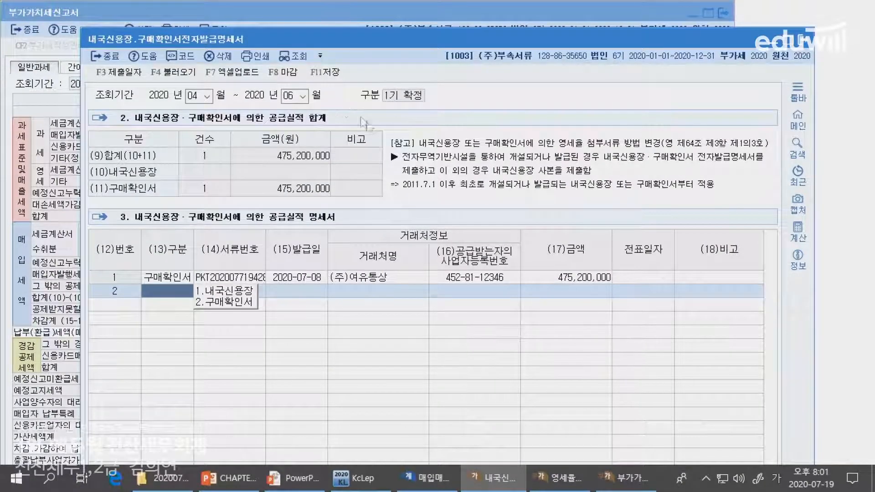
left_click(560, 478)
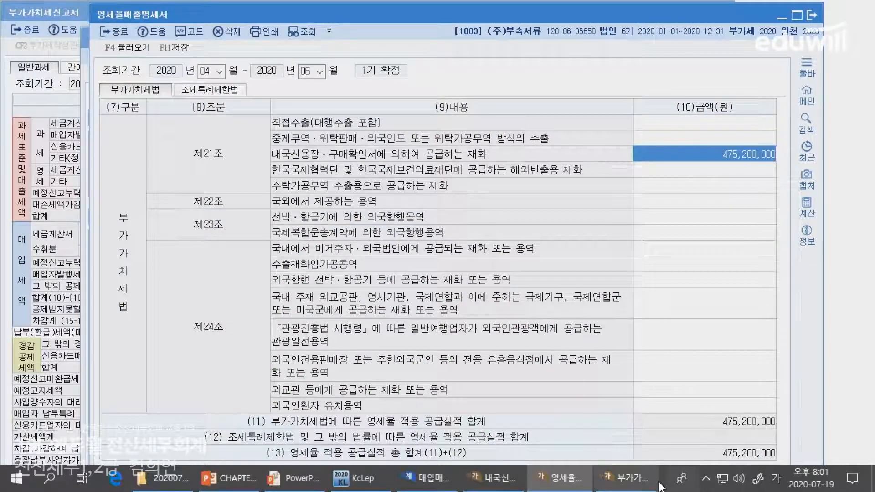
left_click(625, 478)
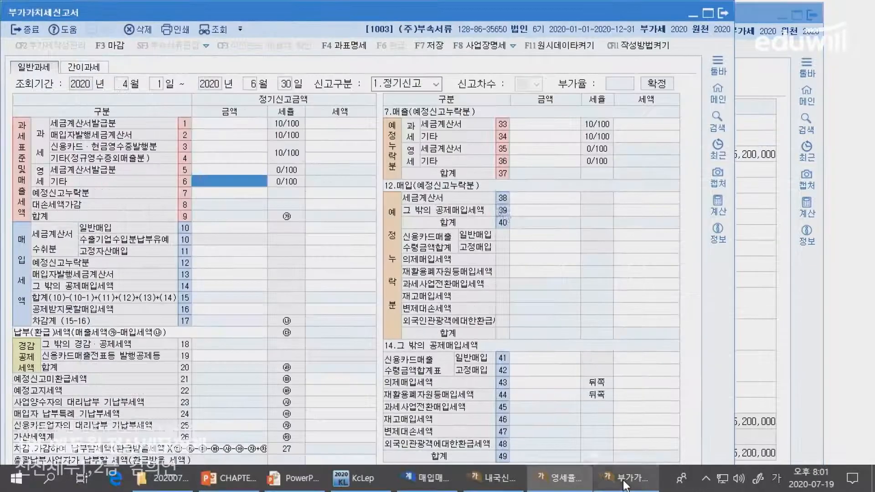
- Enter 475,200,000 as the zero-rated 세금계산서발급분 amount in the 부가가치세신고서
left_click(237, 172)
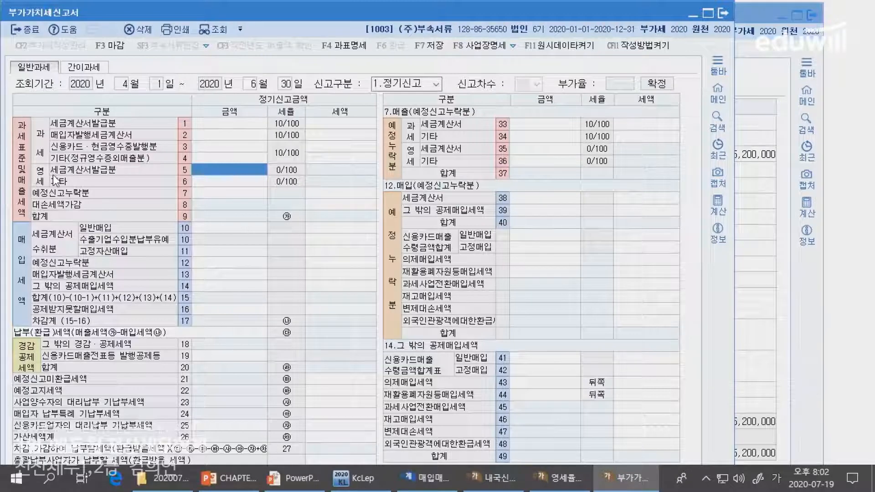
left_click(223, 181)
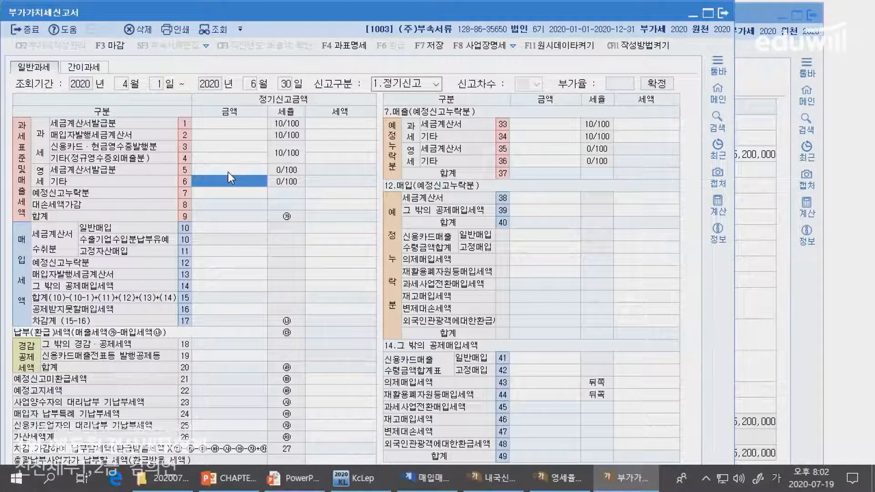
left_click(229, 170)
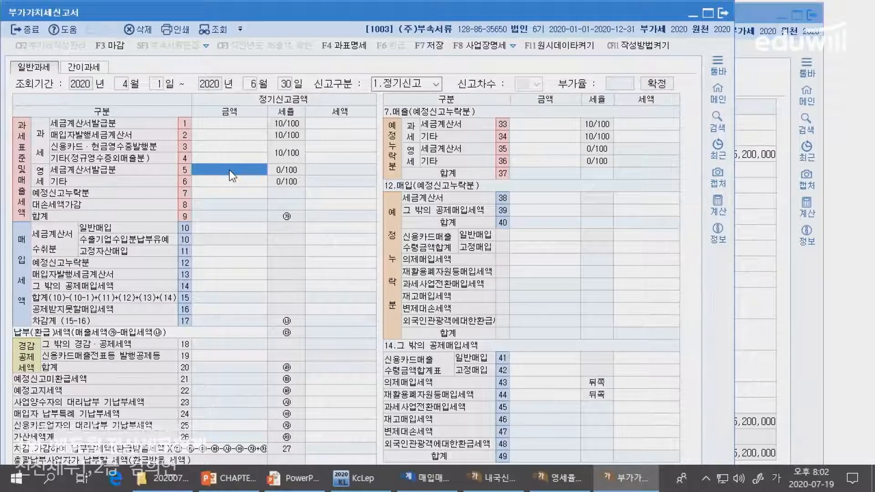
type("475,200")
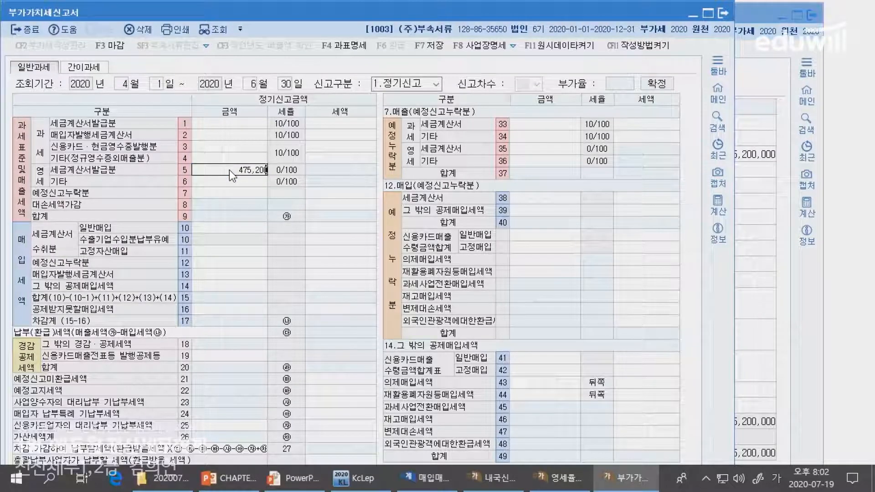
type(",000")
key("Return")
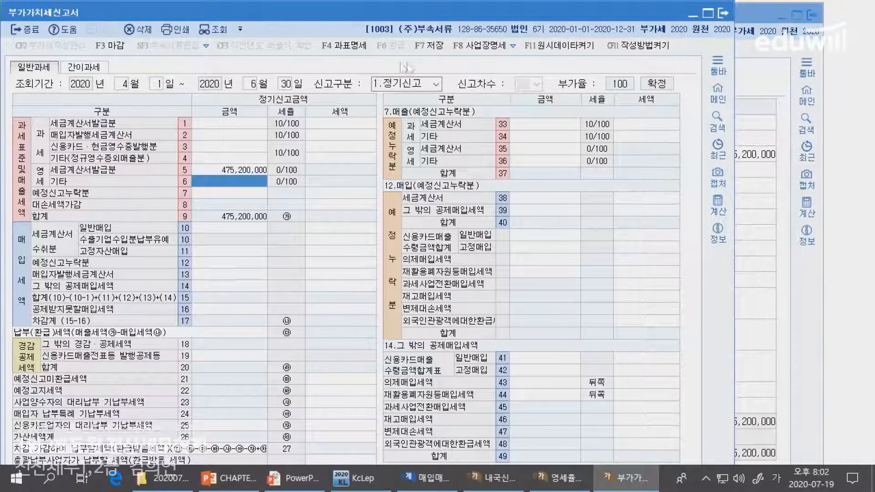
left_click(263, 173)
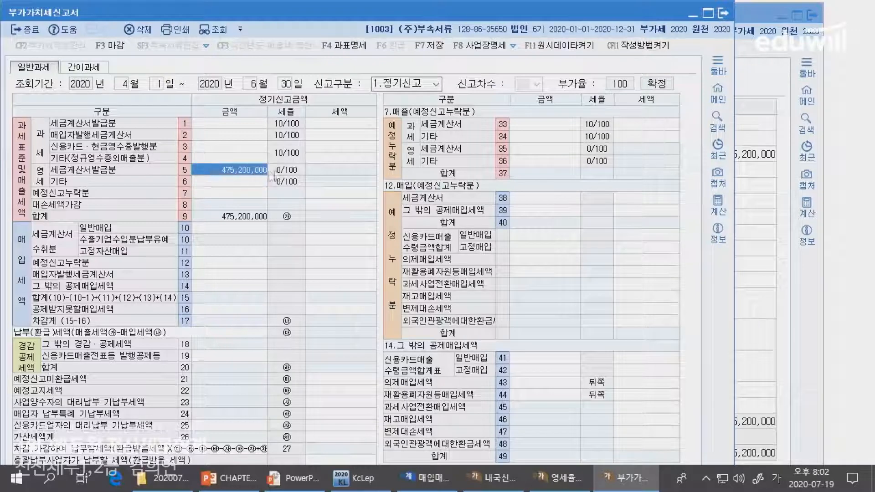
left_click(336, 161)
left_click(248, 171)
- Set the 제조, 도매 (컴퓨터 외, code 300100) amount in the 과세표준명세 to 475,200,000 and close the breakdown
left_click(359, 47)
left_click(474, 175)
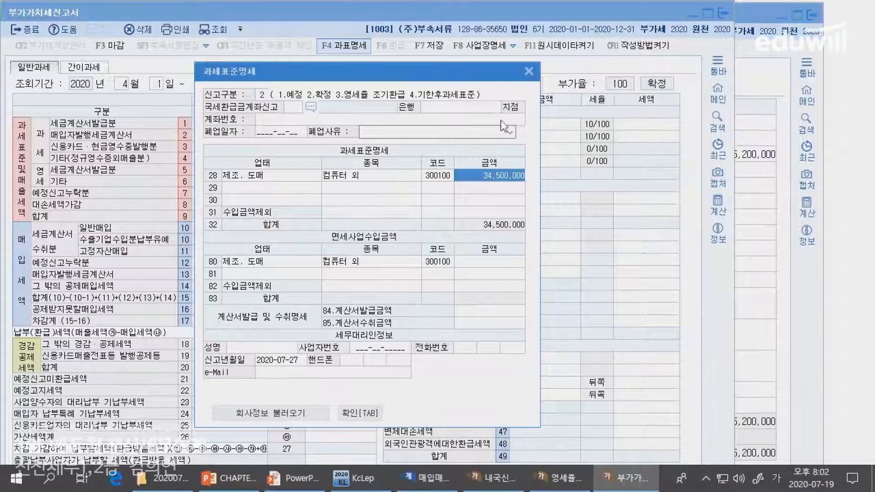
left_click(292, 414)
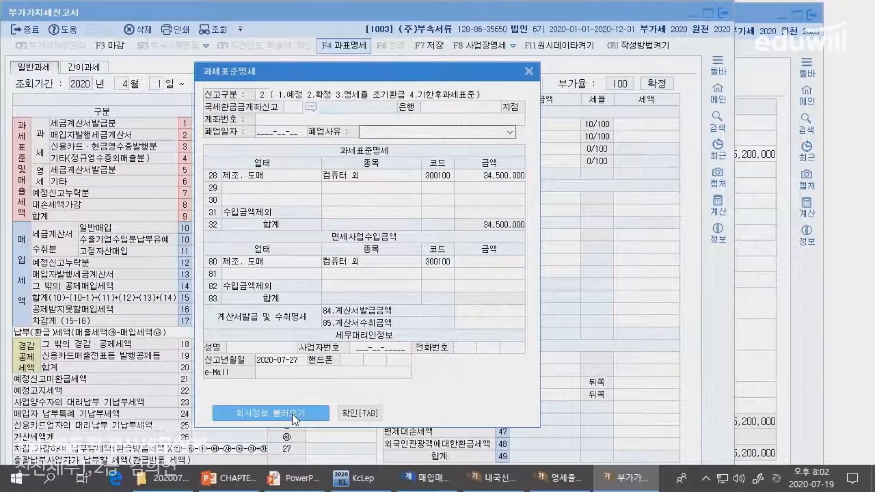
left_click(346, 414)
left_click(344, 45)
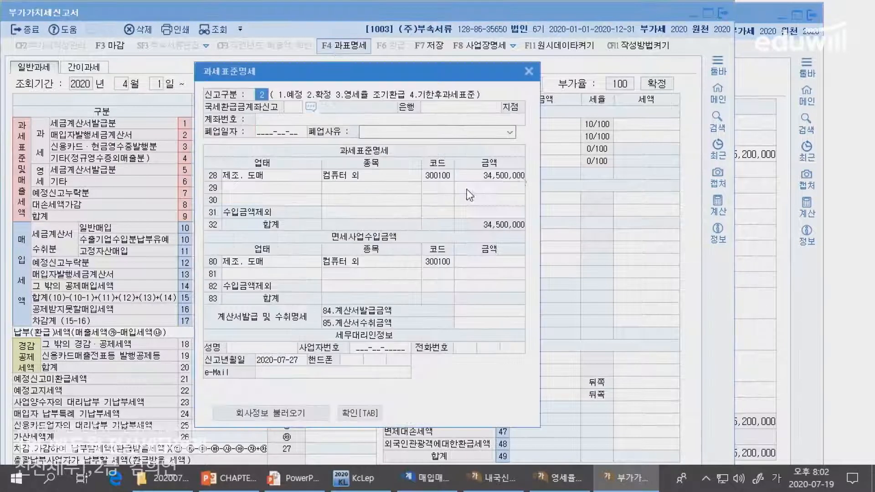
left_click(507, 175)
type("475200000")
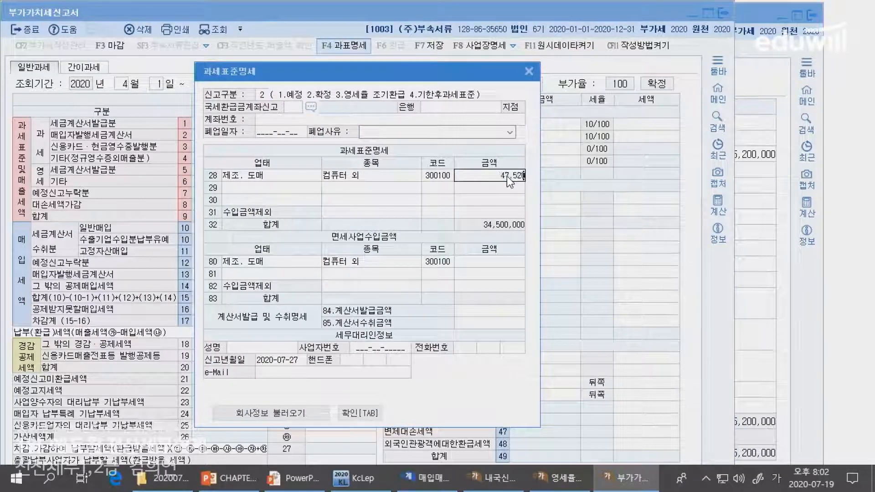
key("Return")
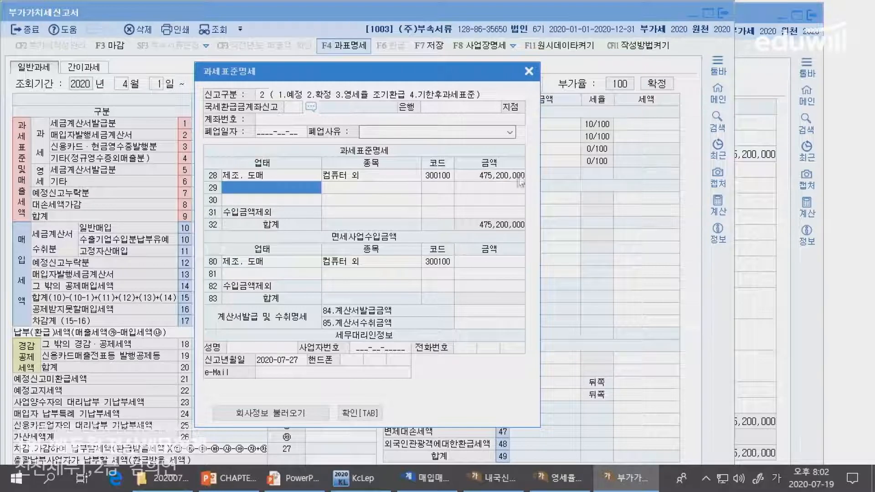
left_click(529, 71)
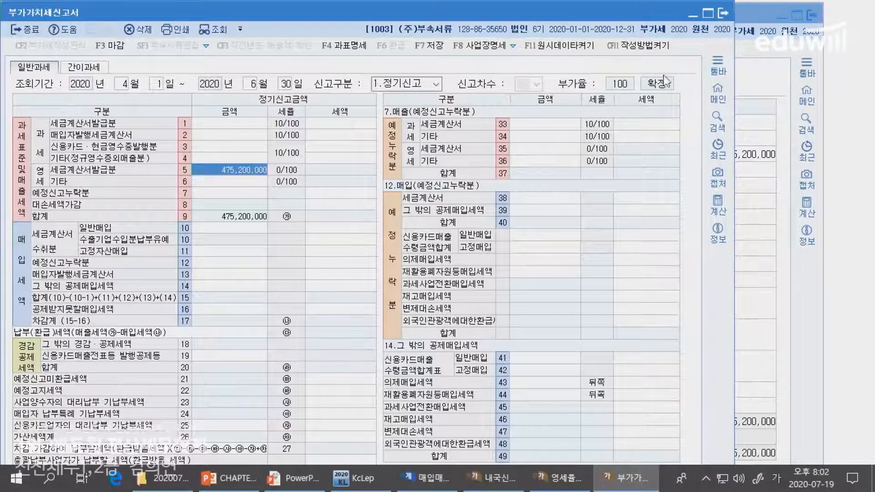
- Save and close the 부가가치세신고서, and close the 영세율매출명세서 and 내국신용장·구매확인서전자발급명세서
left_click(722, 18)
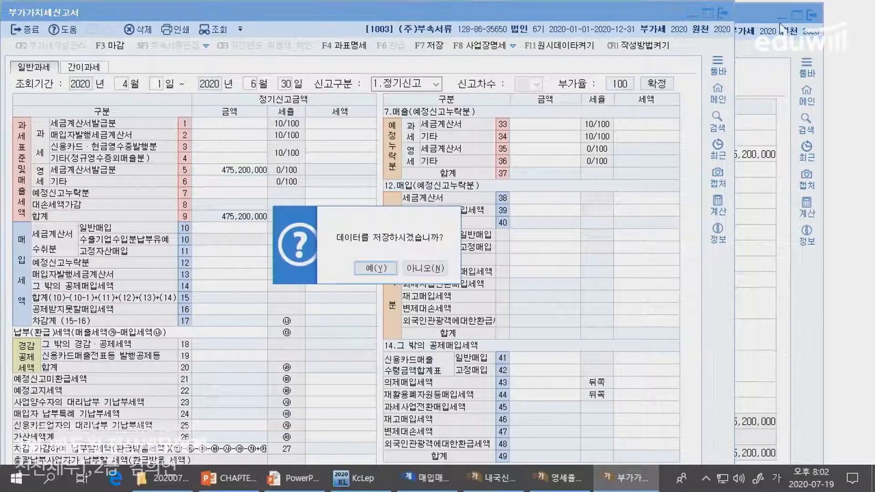
key("Return")
key("Return")
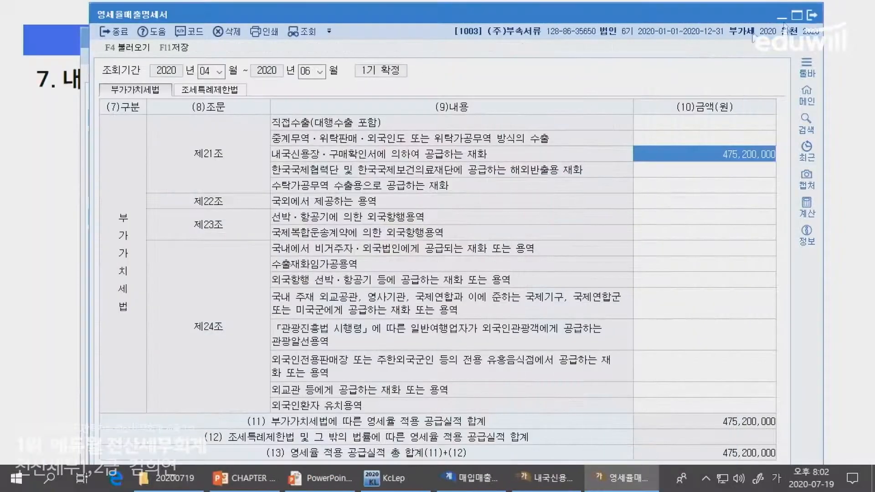
left_click(815, 21)
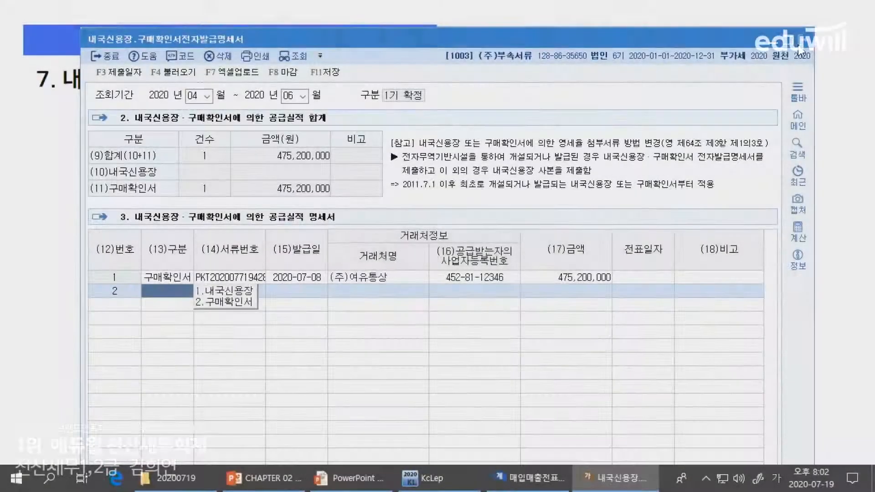
left_click(798, 44)
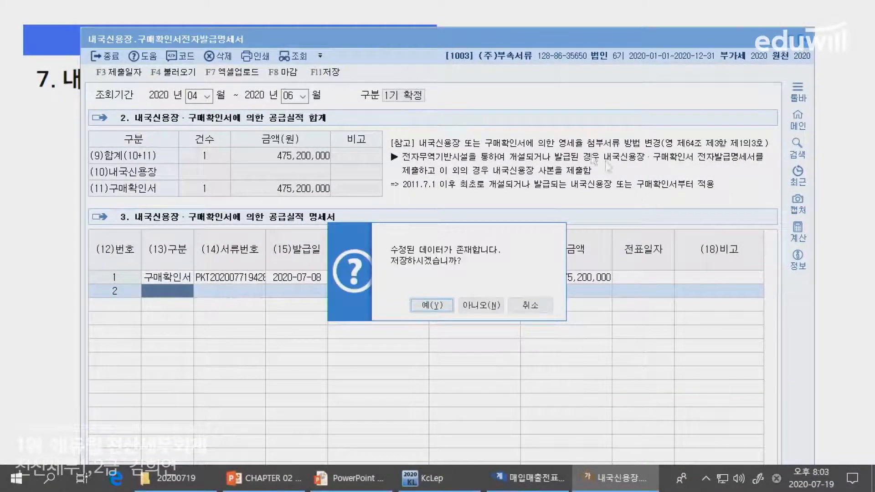
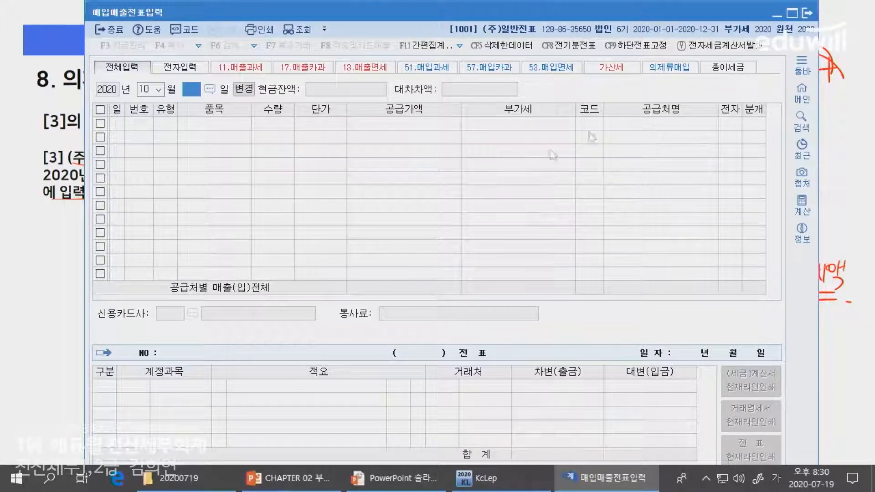
- Show the 의제류매입 vouchers in 매입매출전표입력 for the period January to December 2020
left_click(646, 70)
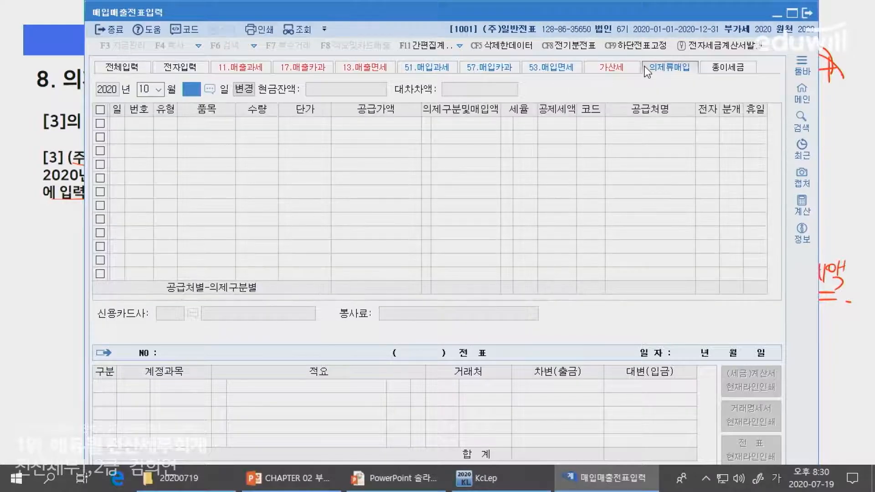
left_click(254, 89)
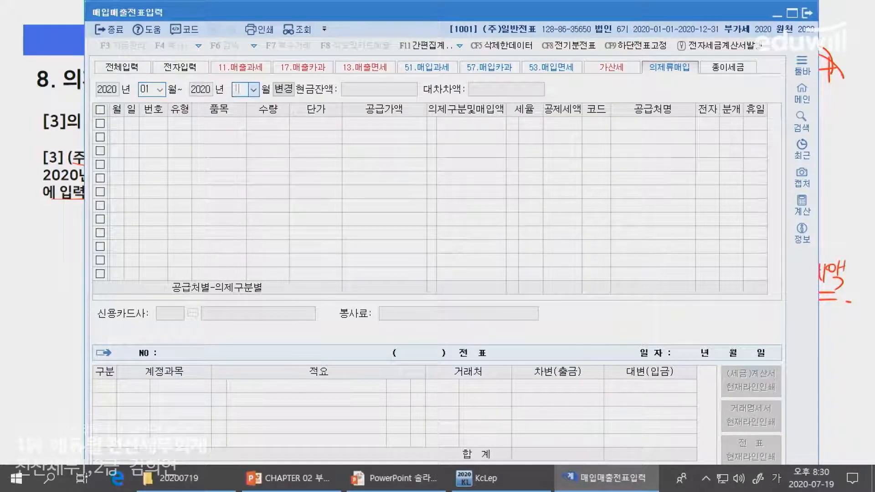
type("12")
key("Return")
- Start an October 20 deemed-input voucher of type 58 카면 with 과일 as the 품목
type("10")
key("Return")
type("2")
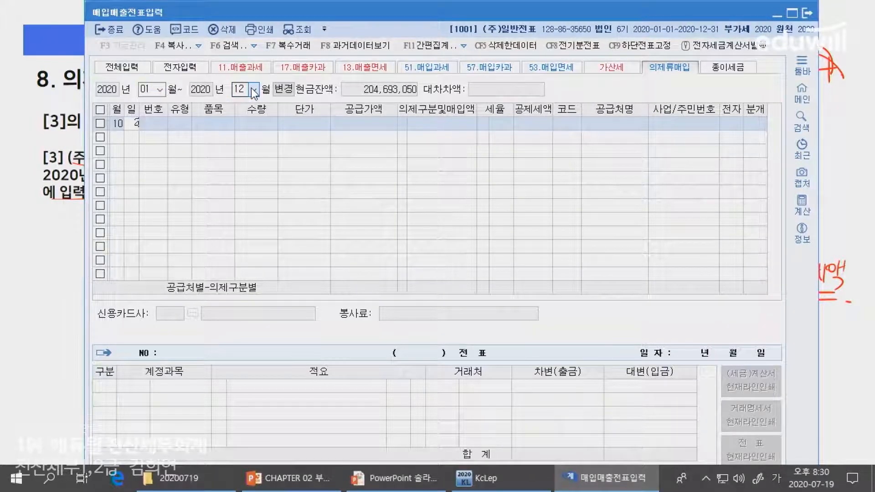
type("0")
key("Return")
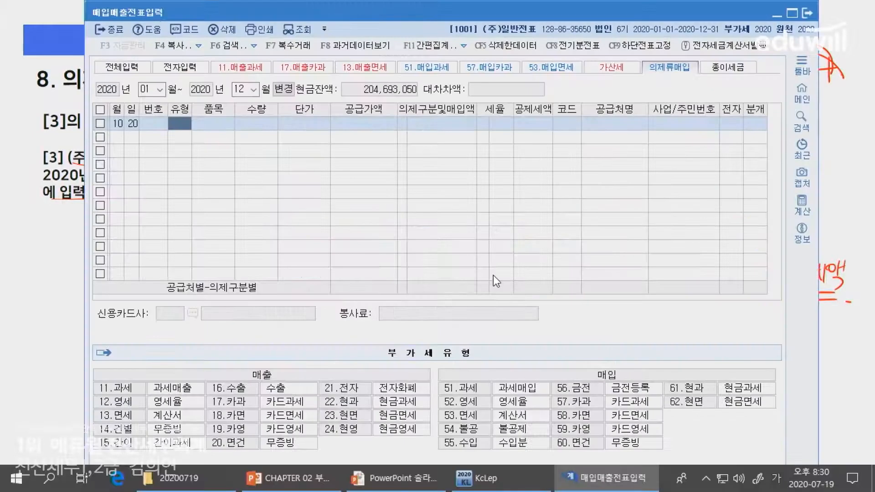
type("58")
key("Return")
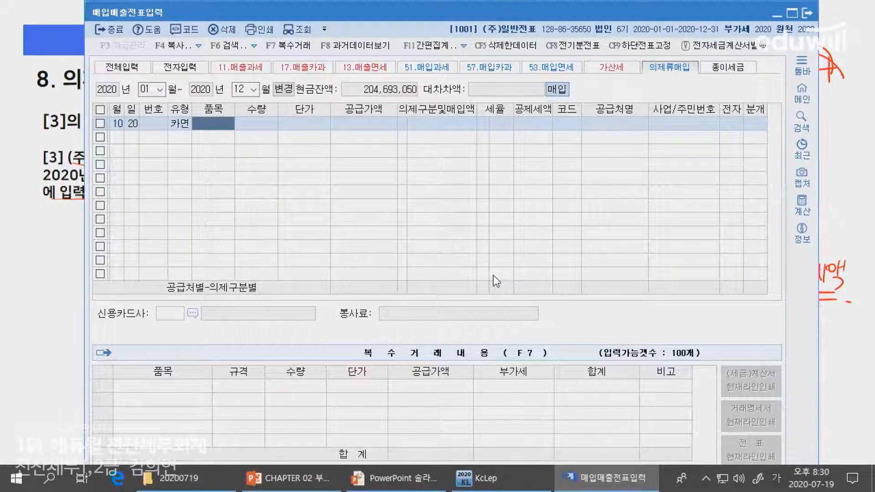
key("Return")
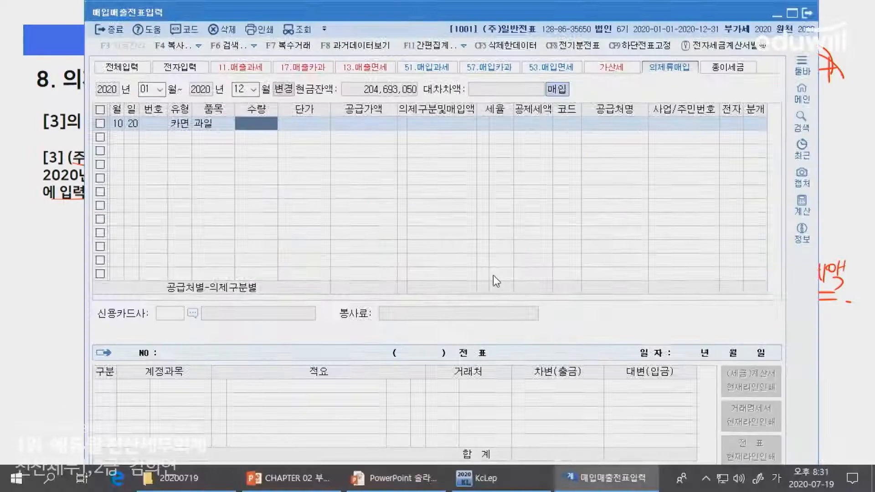
- Enter 수량 7,000, 공급가액 70,500,000 and 의제구분 1 with the 4/104 rate for the October 20 fruit purchase
type("7000")
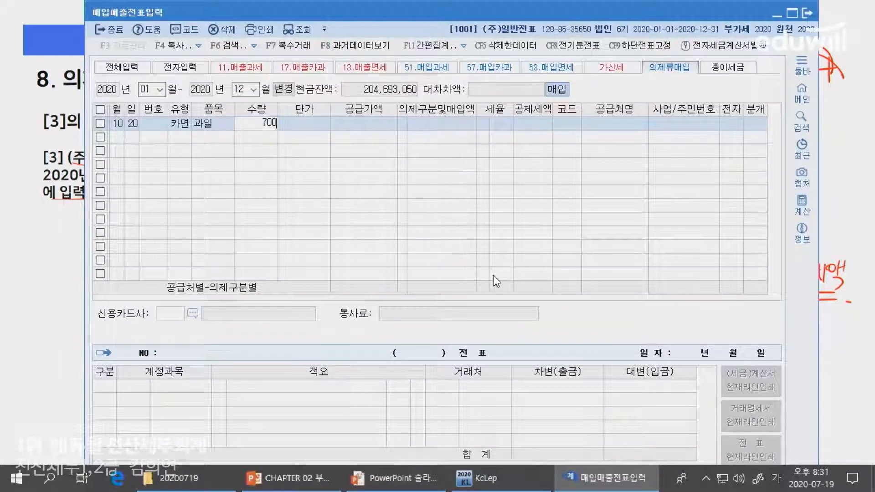
key("Return")
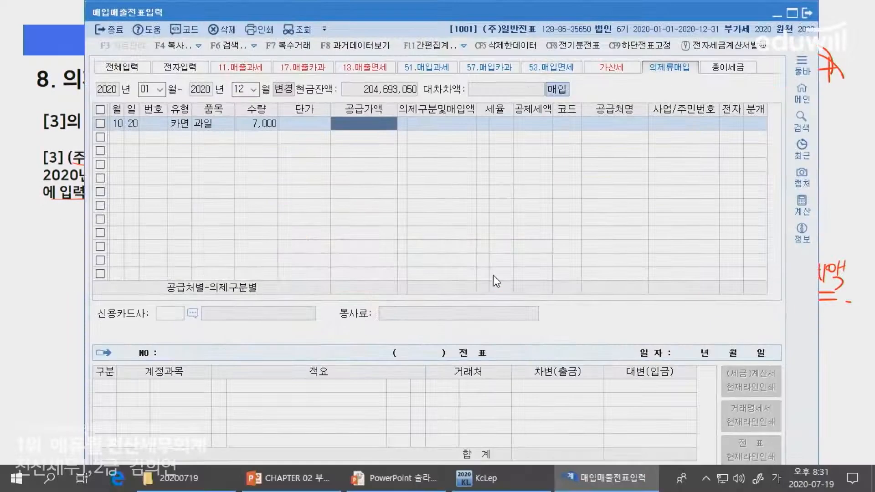
type("70,500,000")
key("Return")
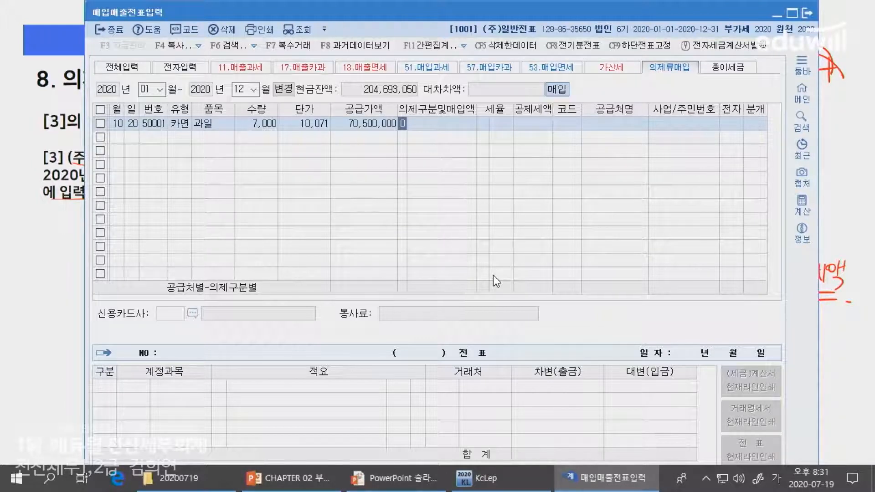
type("1")
key("Return")
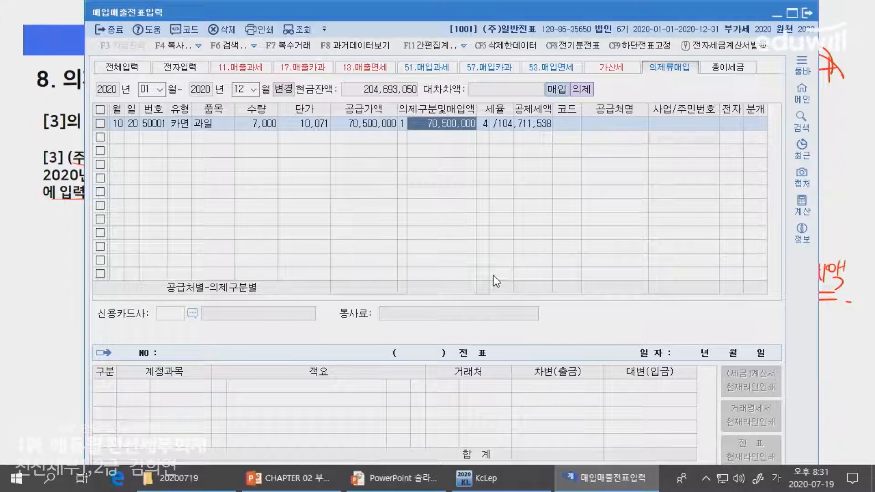
key("Return")
key("Return")
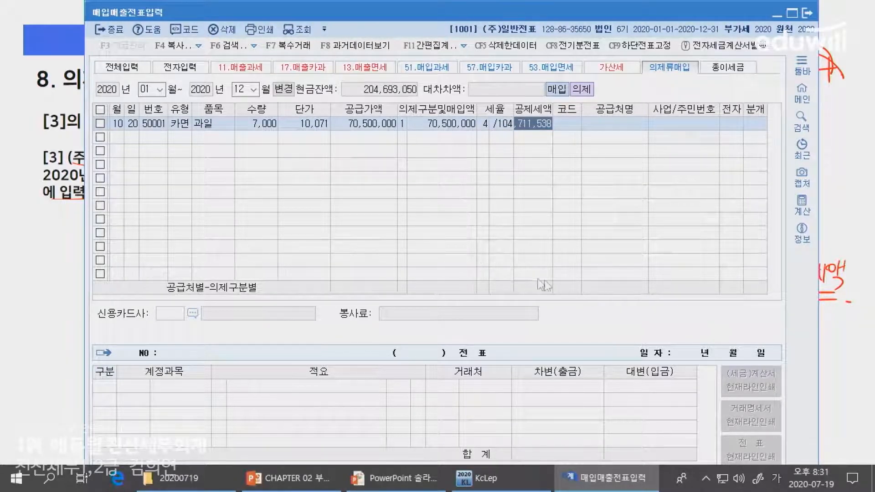
- Widen the 공제세액 column and select (주)여유통상 as the supplier of the October 20 voucher
left_click_drag(552, 114, 594, 113)
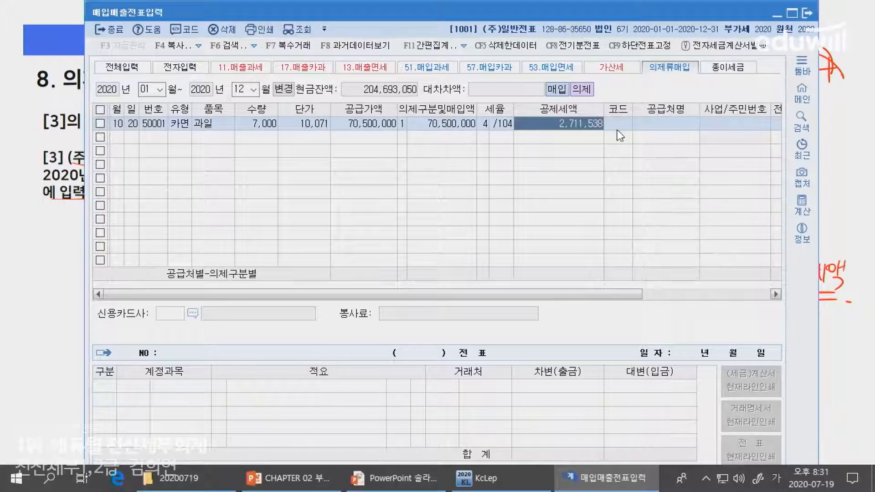
left_click(614, 125)
key("F2")
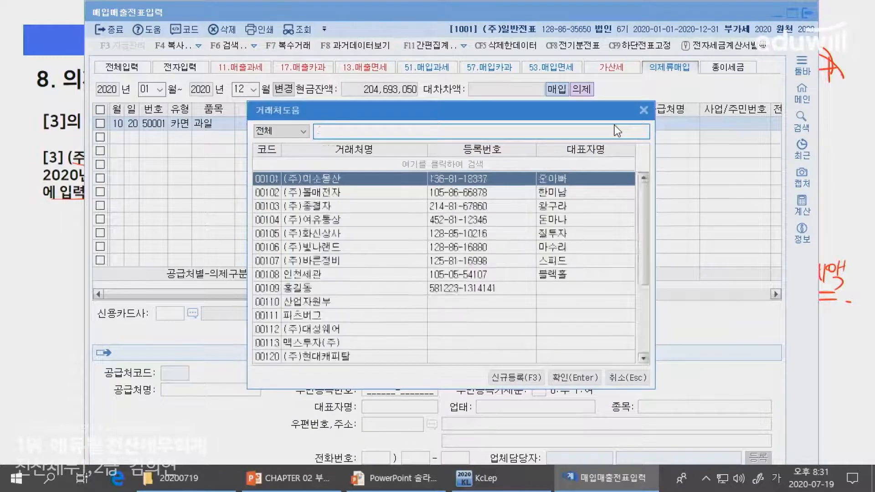
key("Return")
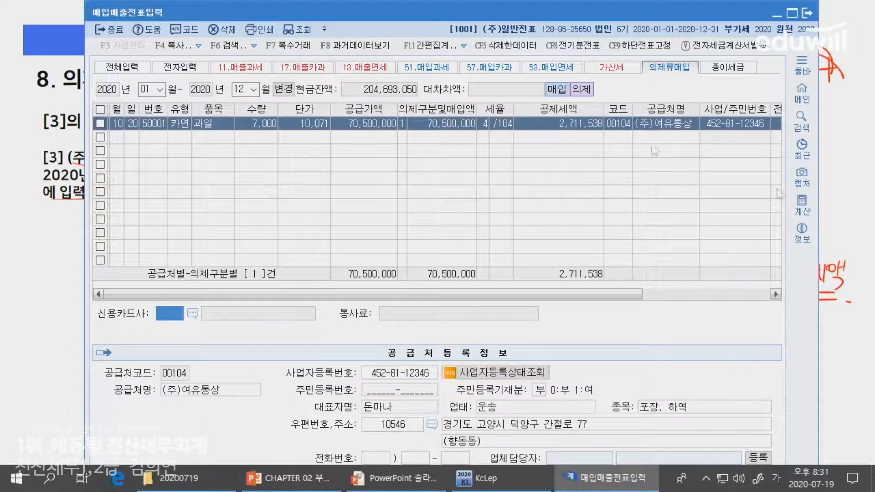
- Set the October 20 voucher's 신용카드사 to 삼성카드 and its 분개 to 혼합 (3)
key("F2")
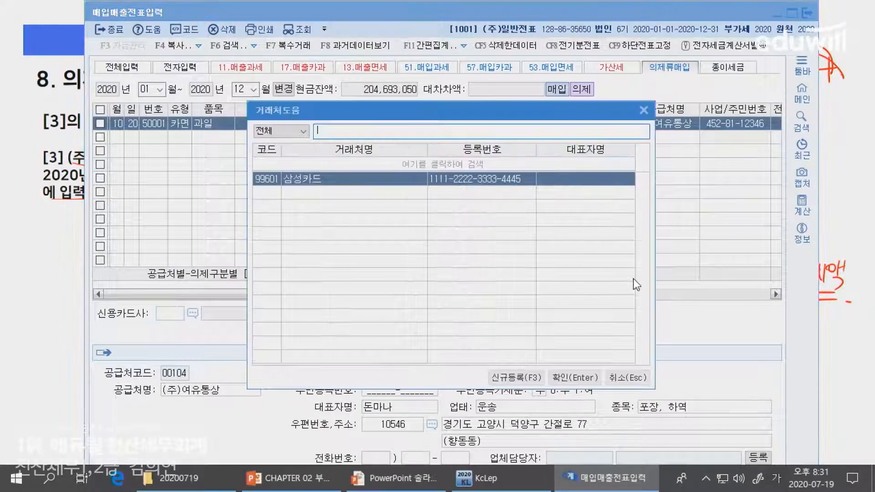
left_click(40, 405)
key("alt+Tab")
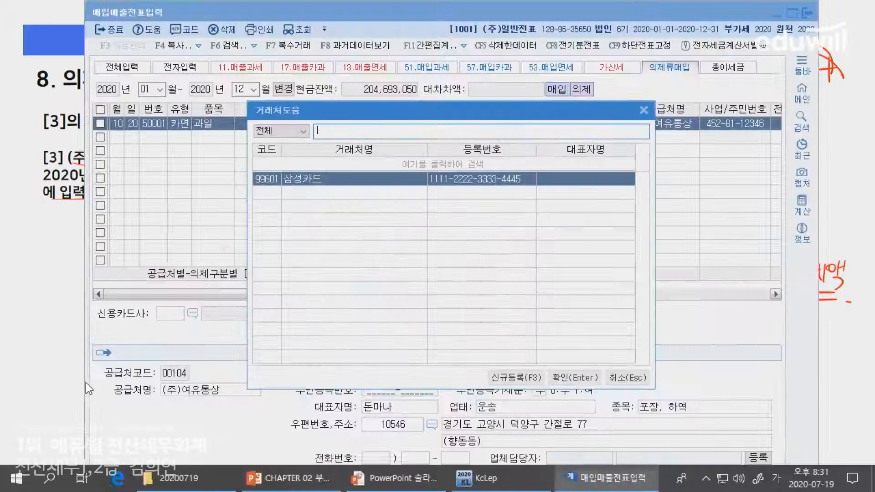
key("Return")
key("3")
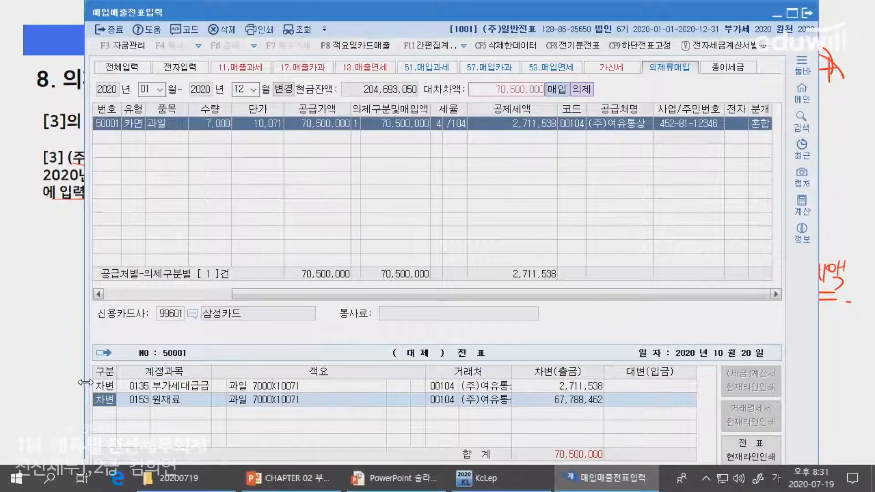
- Add a 외상매입금 (251) credit line of 70,500,000 below the 부가세대급금 and 원재료 debit lines
key("Return")
key("Return")
key("Return")
key("Return")
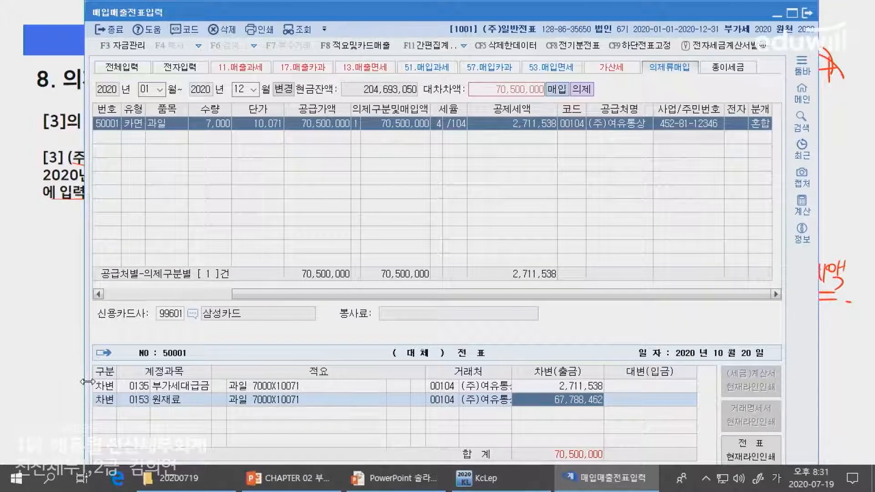
left_click(586, 390)
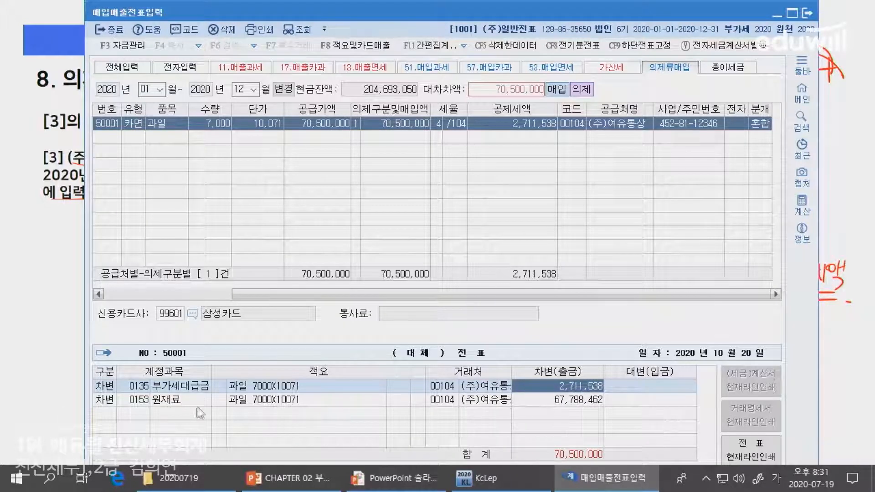
left_click(578, 399)
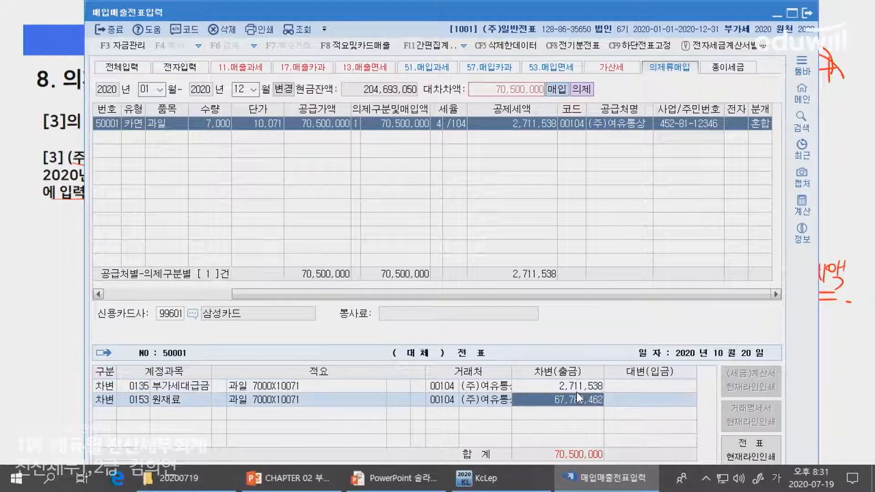
key("Return")
type("251")
key("Return")
key("Left")
key("Left")
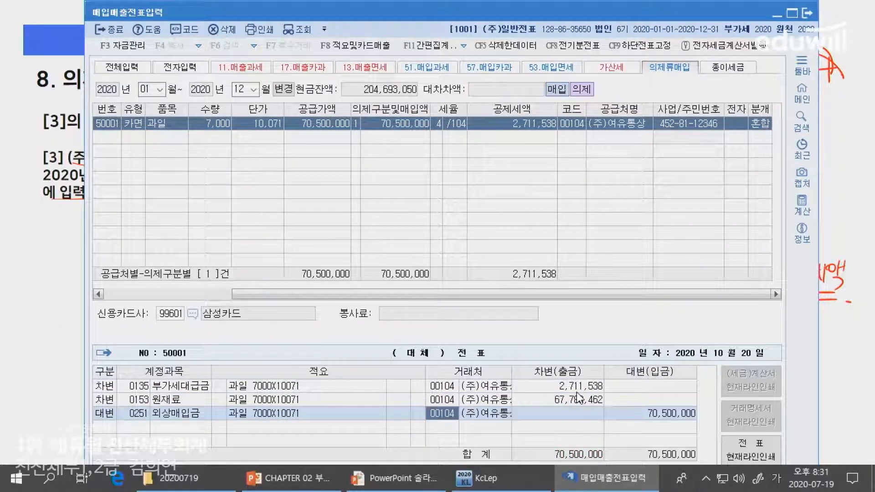
- Set the 거래처 of the 외상매입금 credit line to 삼성카드 and complete the October 20 voucher
key("F2")
type("삼성카드")
key("Return")
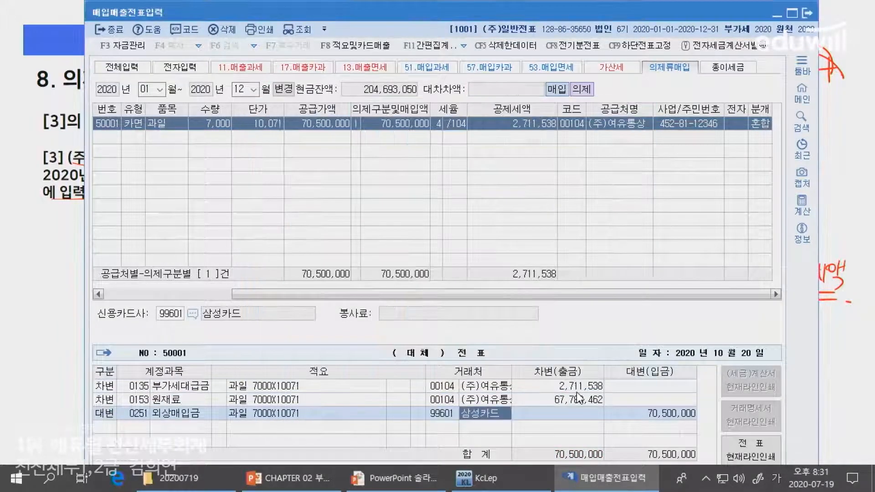
key("Return")
key("Left")
key("Left")
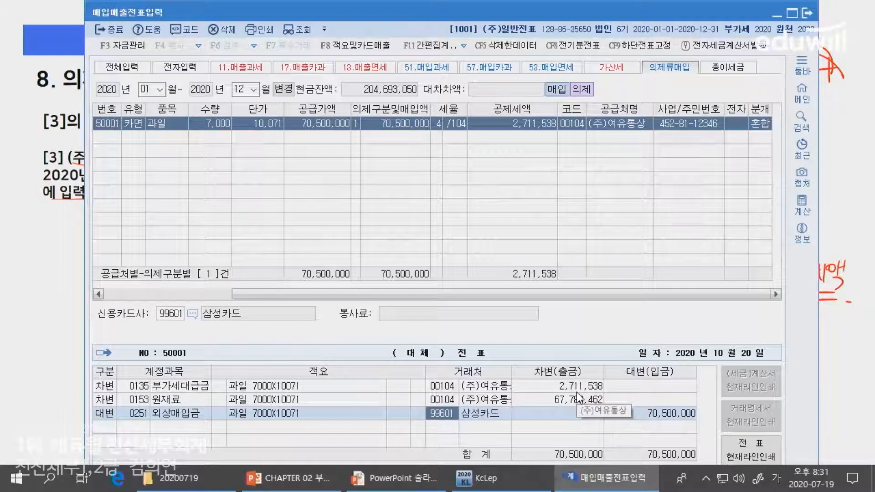
key("alt+Tab")
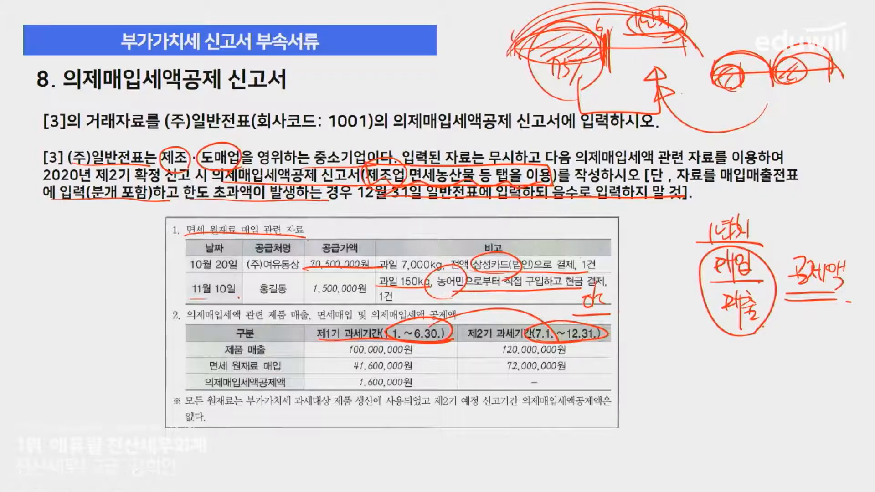
key("alt+Tab")
key("Return")
key("Return")
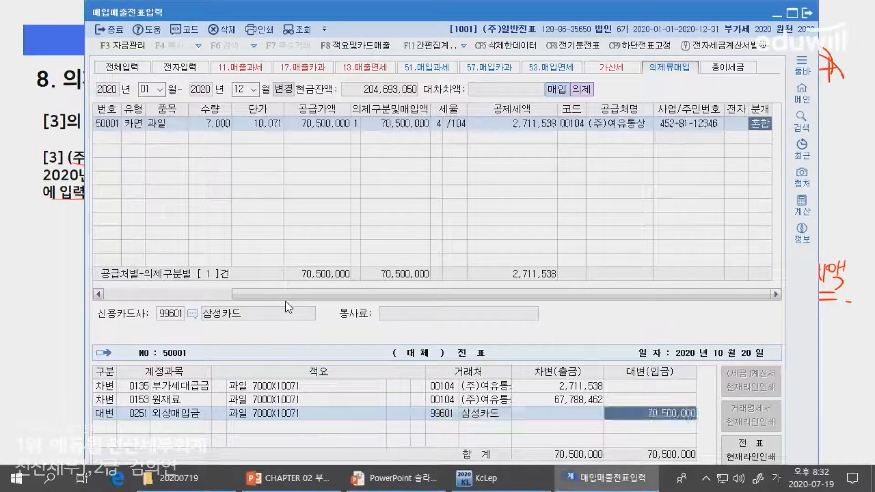
- Start a November 10 voucher of type 60 면건 with 과일 as the 품목, consulting the problem slide for the transaction
type("11")
key("Return")
type("10")
key("Return")
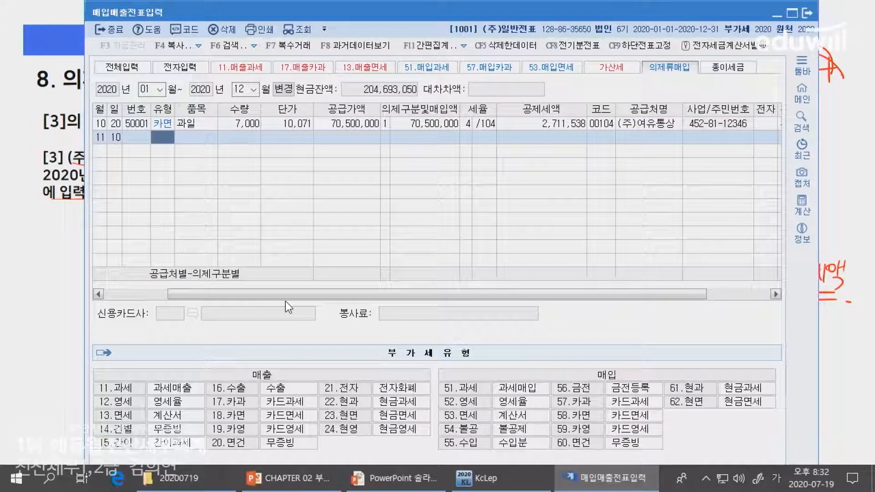
key("alt+Tab")
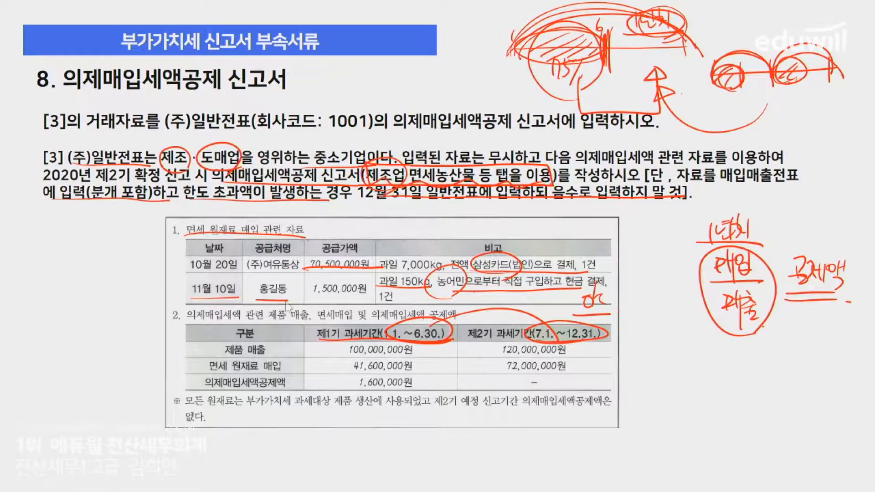
key("alt+Tab")
type("60")
key("Return")
key("alt+Tab")
key("alt+Tab")
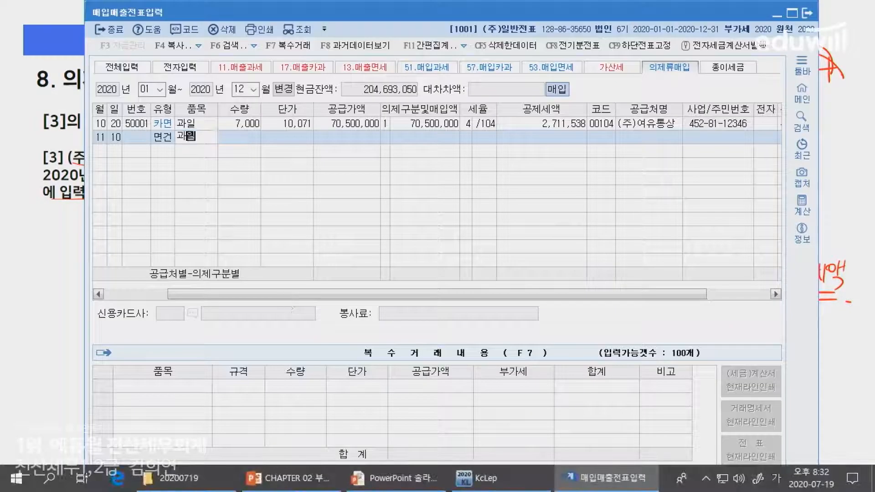
key("Return")
- Enter 수량 150, 공급가액 1,500,000 and 의제구분 1 for the November 10 fruit purchase
type("150")
key("Return")
key("alt+Tab")
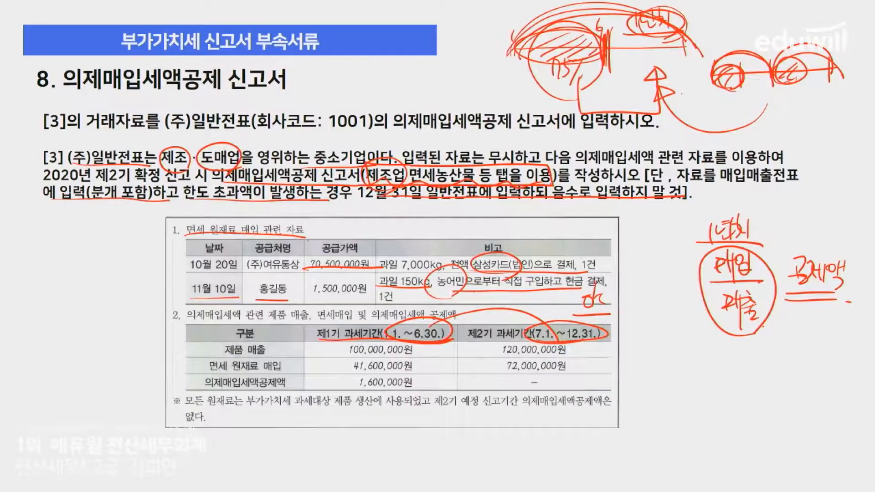
key("alt+Tab")
type("10000")
key("Return")
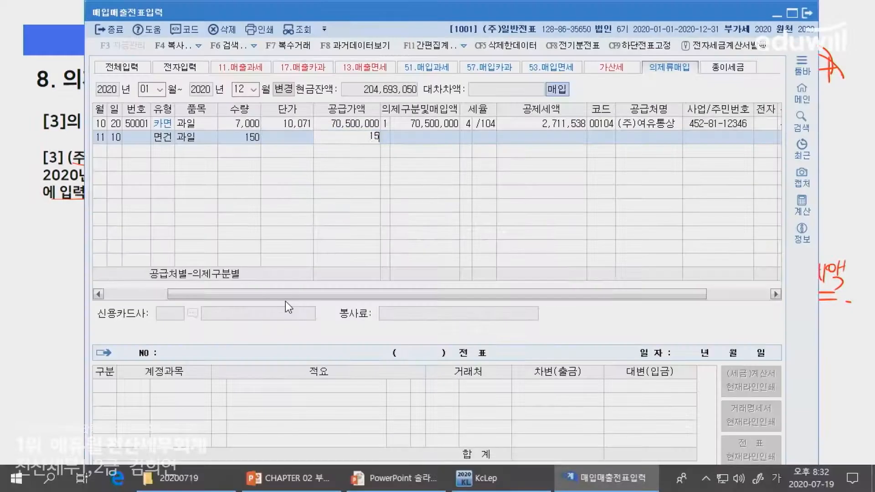
key("Return")
key("alt+Tab")
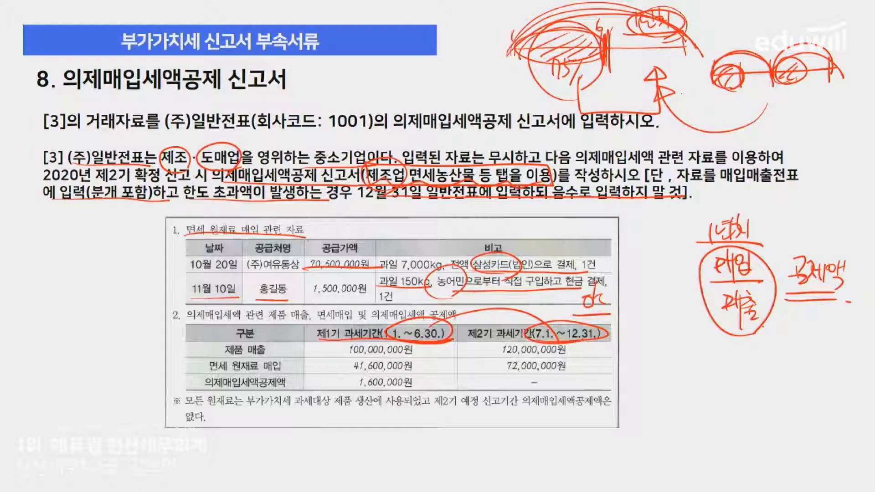
key("alt+Tab")
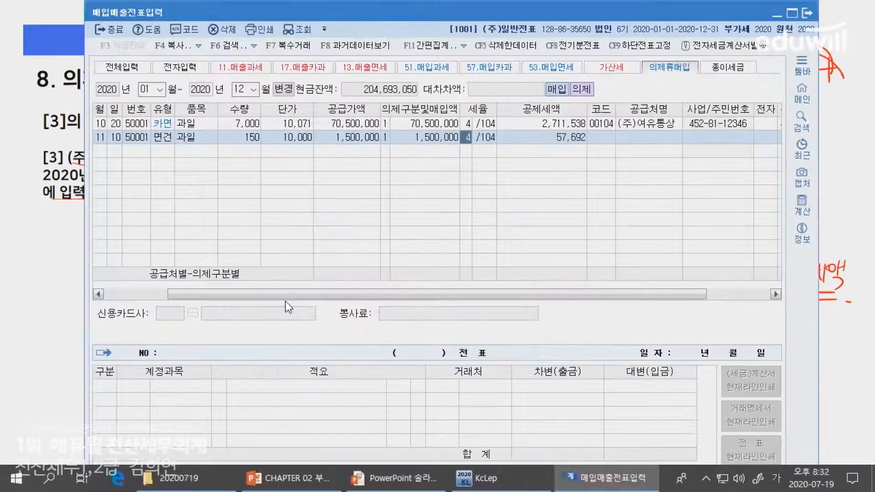
- Select the individual farmer as the November 10 voucher's supplier and set its 분개 to 혼합 (3)
key("Return")
key("Return")
key("F2")
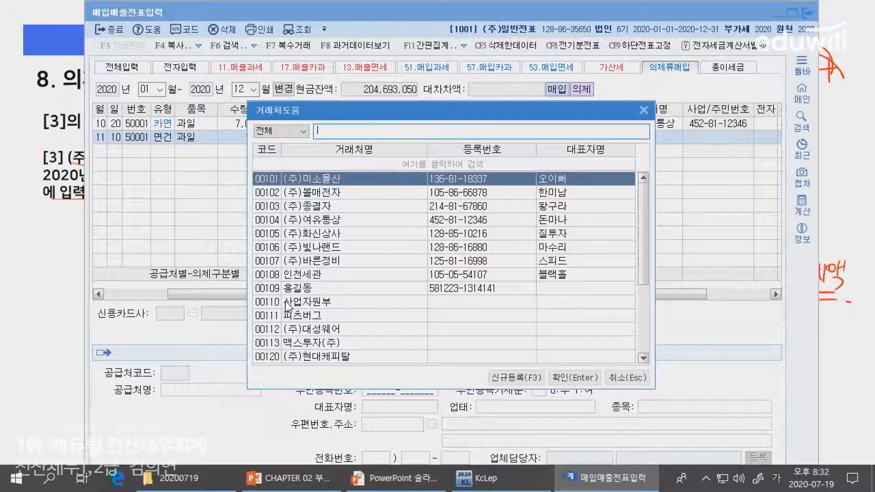
type("홍")
key("Return")
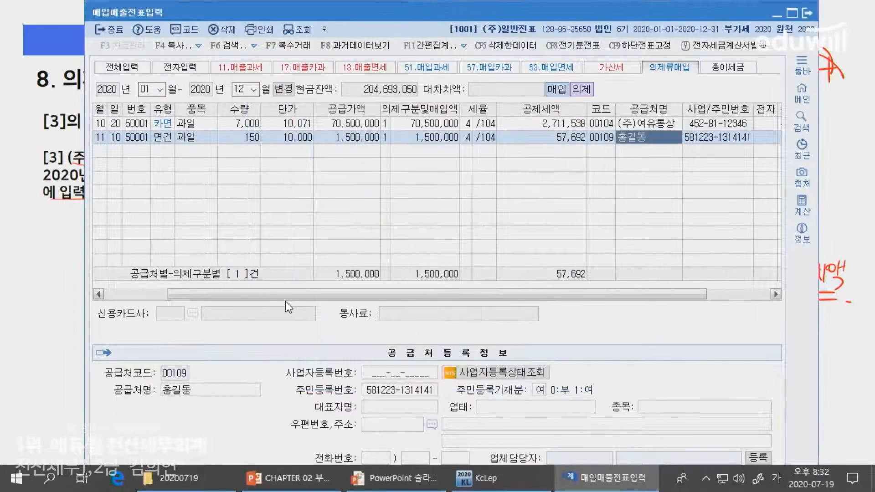
key("Return")
type("3")
key("Return")
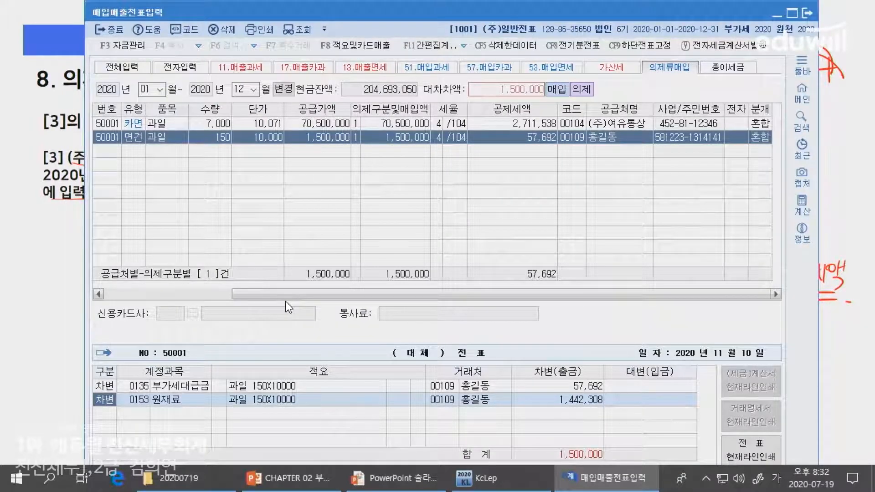
- Review the 부가세대급금 and 원재료 debit lines of the November 10 voucher's journal entry
key("alt+Tab")
key("alt+Tab")
key("Return")
key("Return")
key("Return")
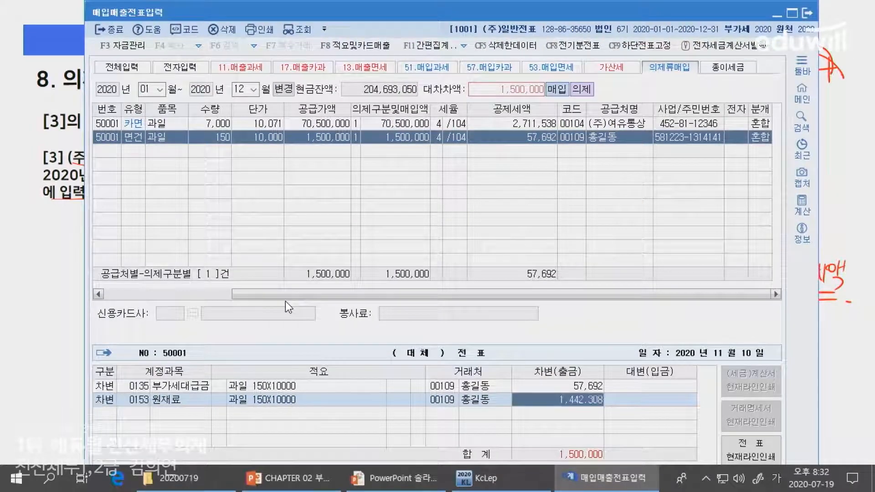
key("Up")
key("Up")
key("Return")
key("Return")
key("Return")
key("Return")
key("Return")
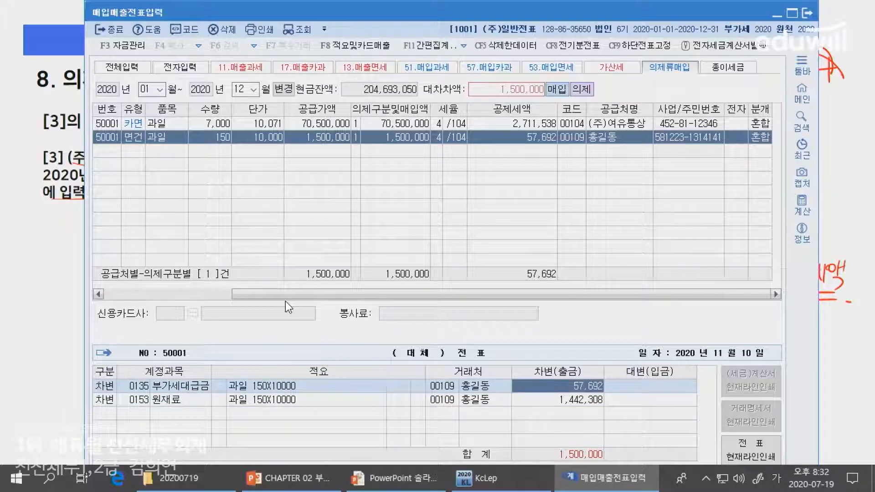
key("Down")
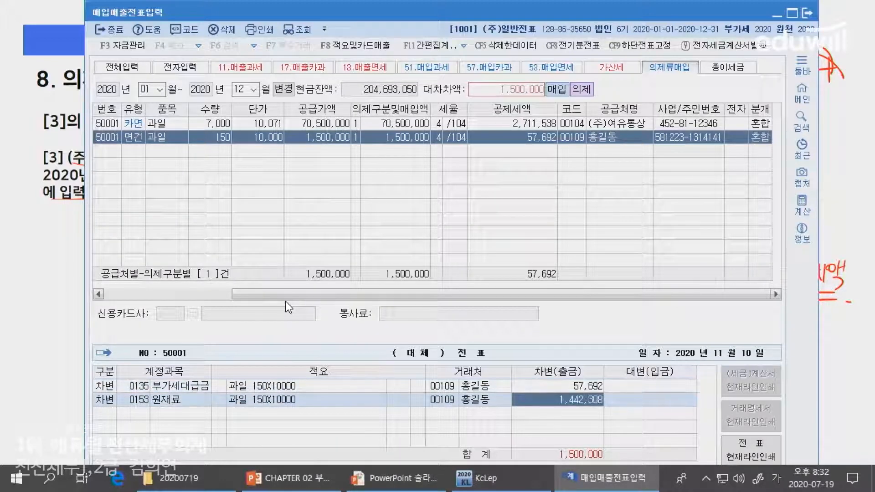
- Add a 대변 (4) line for 101 현금 of 1,500,000 and complete the November 10 voucher
key("Down")
key("Return")
type("4")
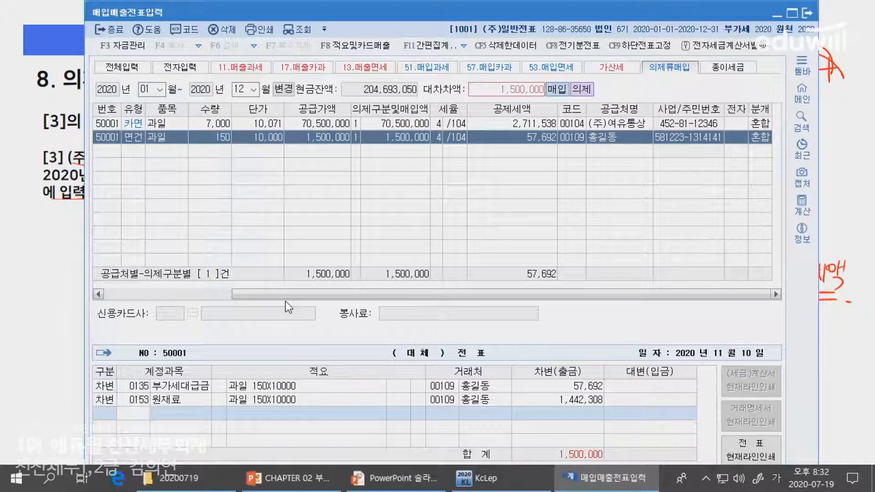
type("101")
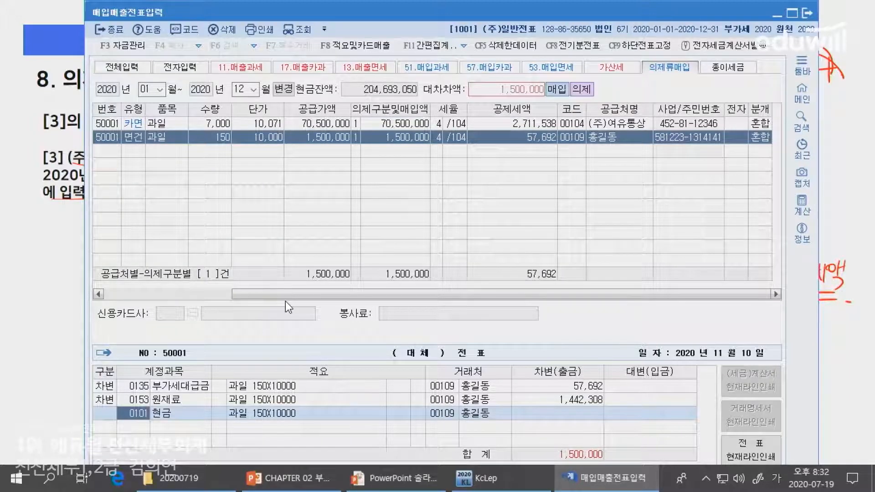
key("Left")
type("4")
key("Return")
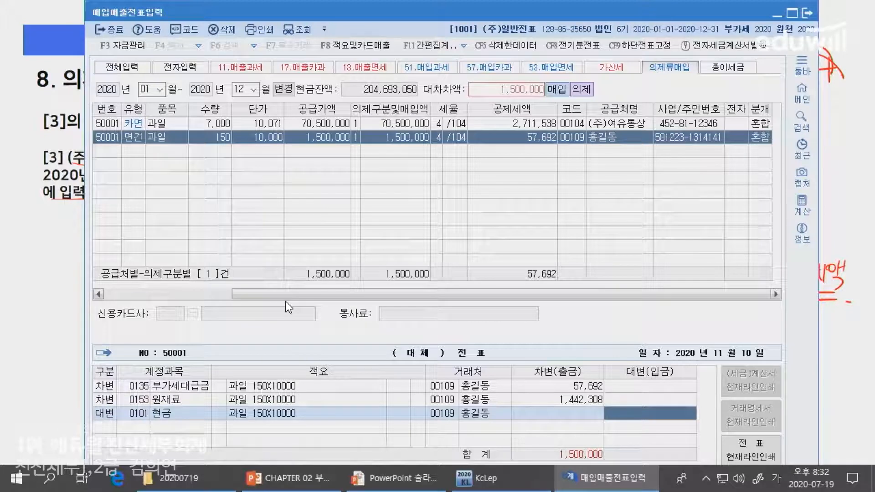
type("1500000")
key("Return")
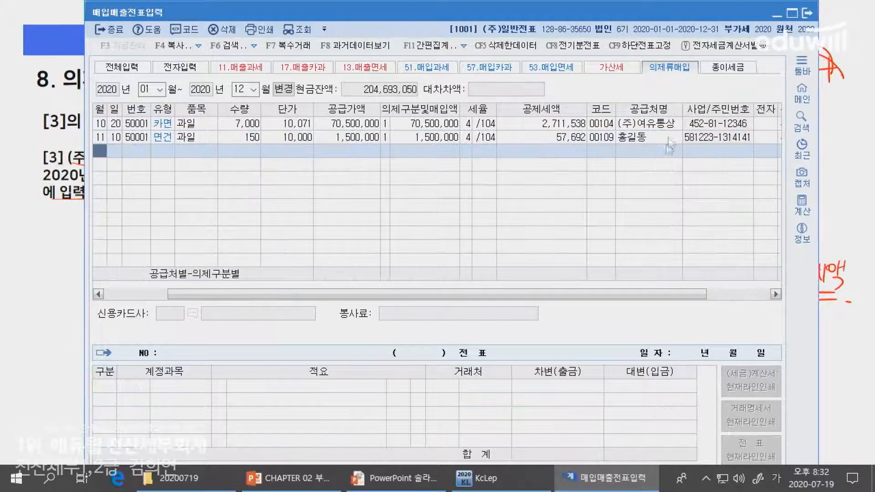
- Check the journal entries of the November 10 and October 20 fruit purchase vouchers
left_click(769, 140)
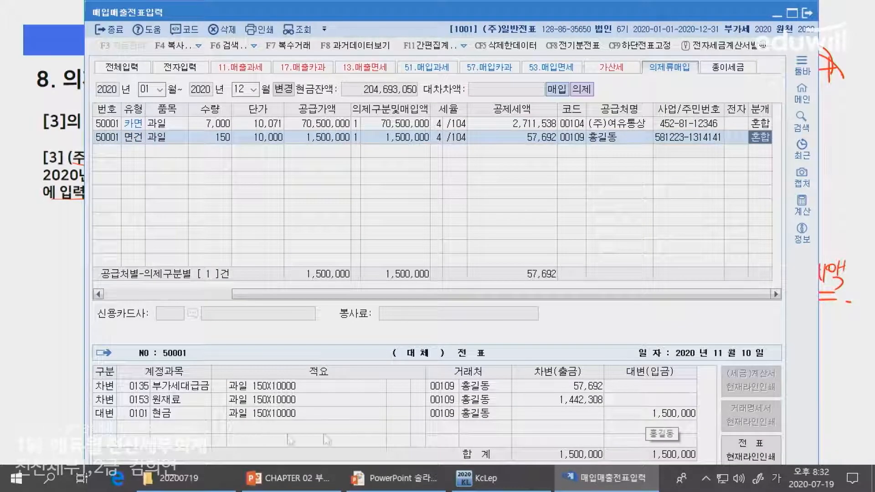
left_click(276, 412)
left_click(366, 129)
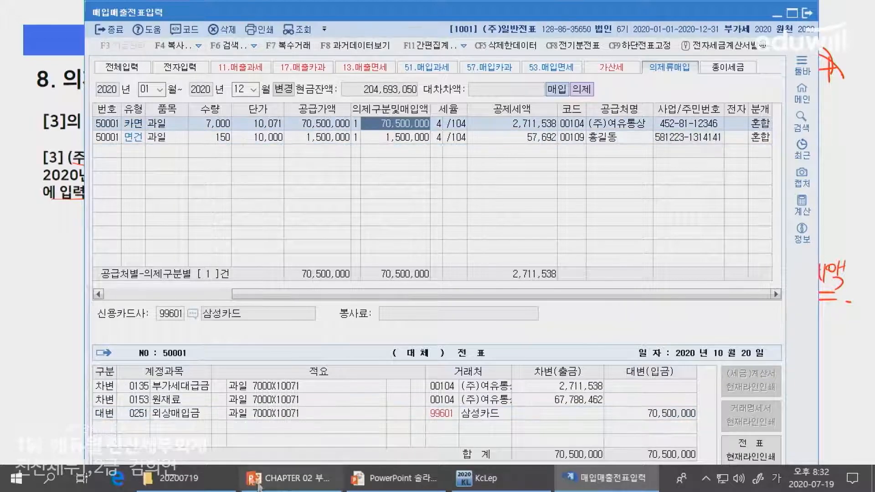
left_click(335, 401)
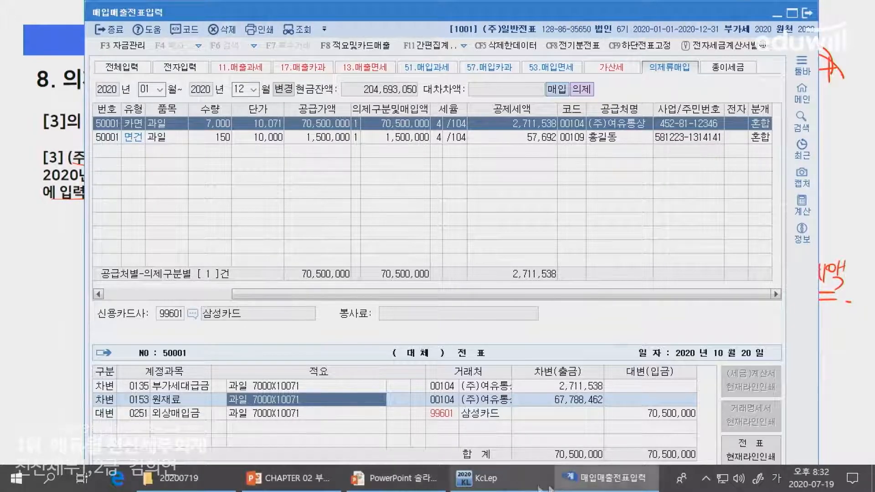
- Open the 의제매입세액공제신고서 for October to December 2020
left_click(505, 484)
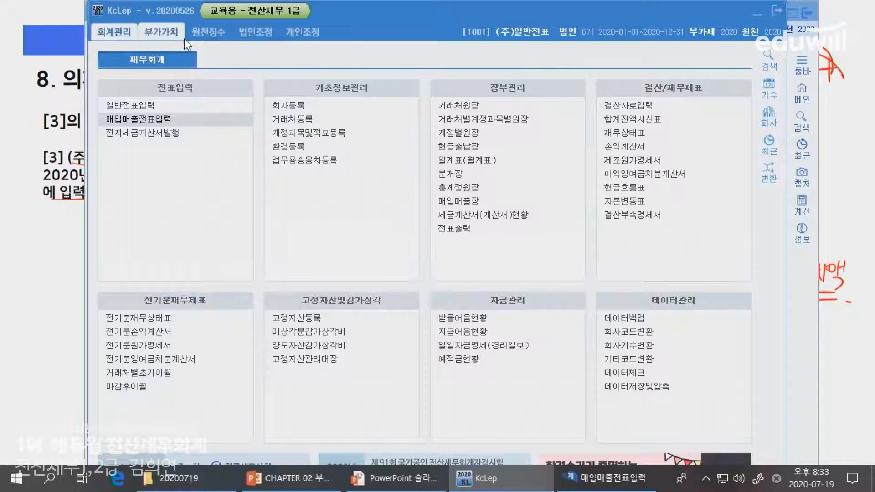
left_click(161, 31)
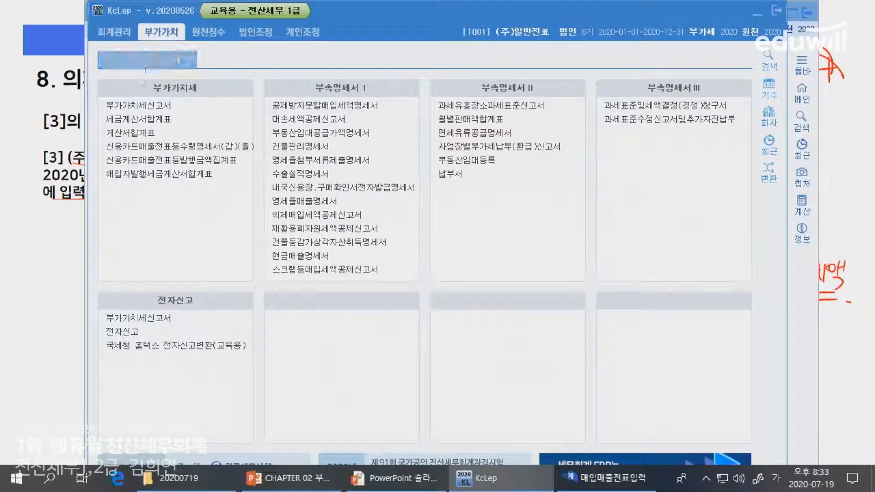
left_click(337, 215)
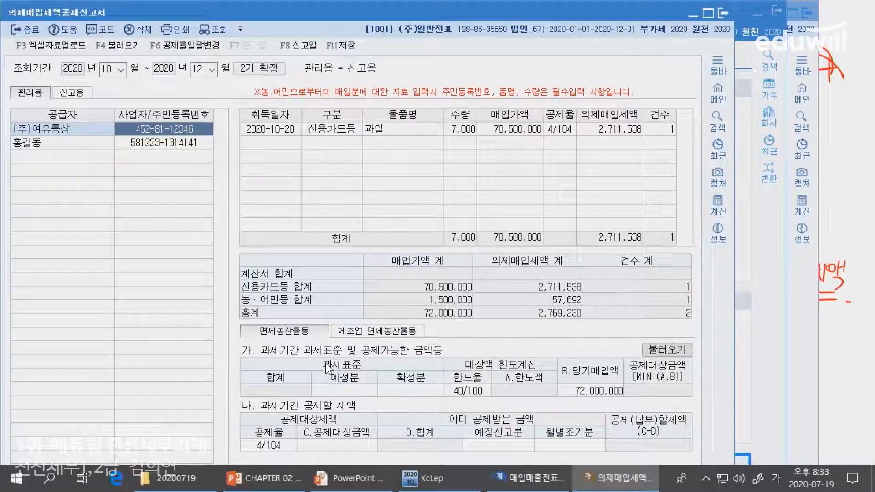
- Switch the report to 제조업 면세농산물등 and back to 면세농산물등 to compare their 과세표준 fields
left_click(362, 392)
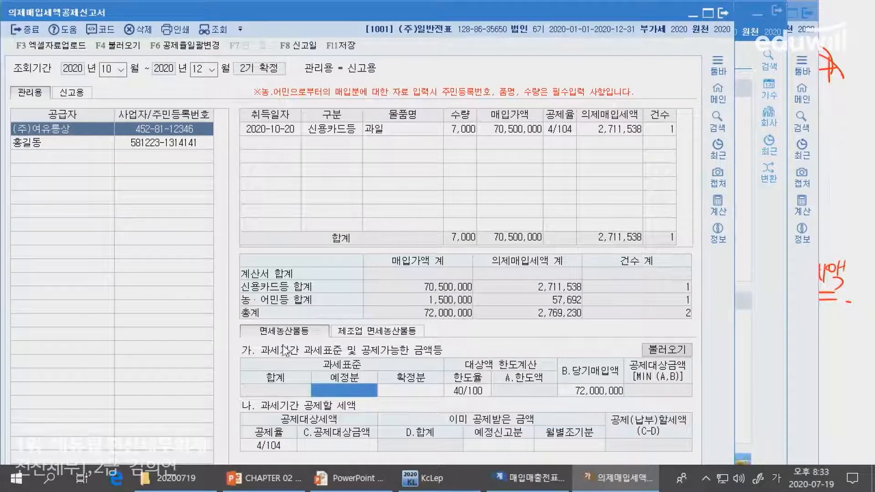
left_click(385, 331)
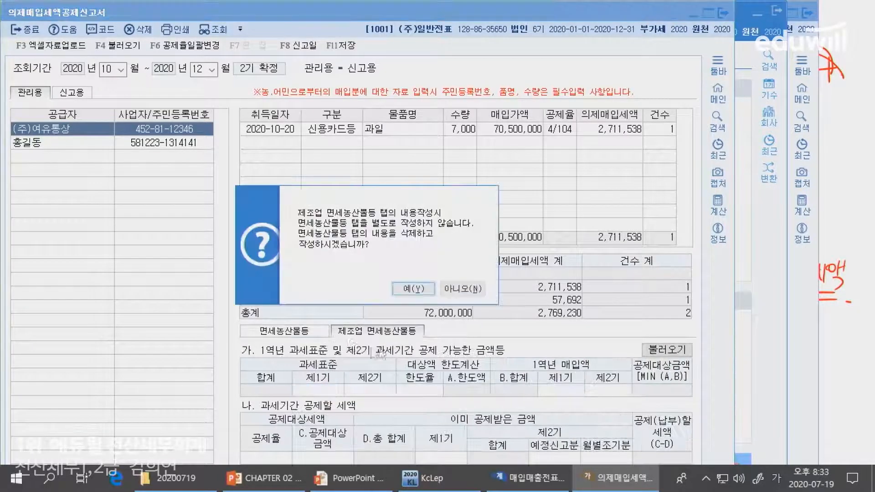
left_click(408, 290)
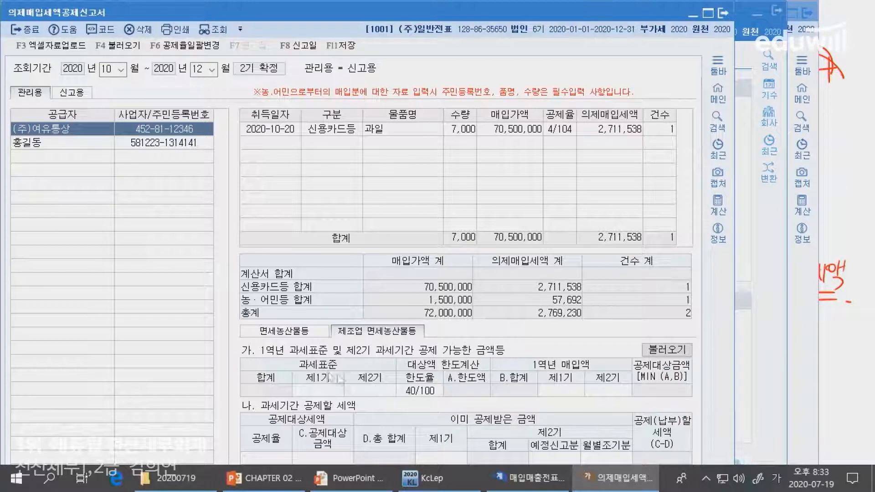
left_click(310, 328)
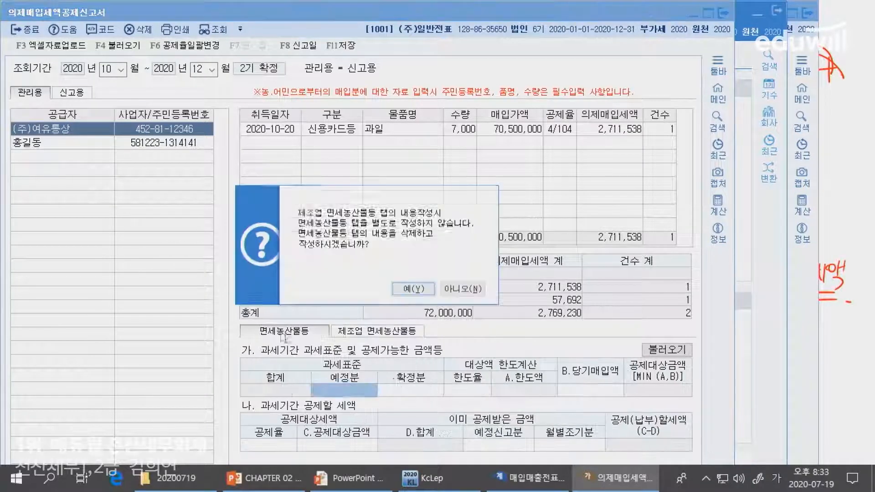
key("Return")
left_click(393, 391)
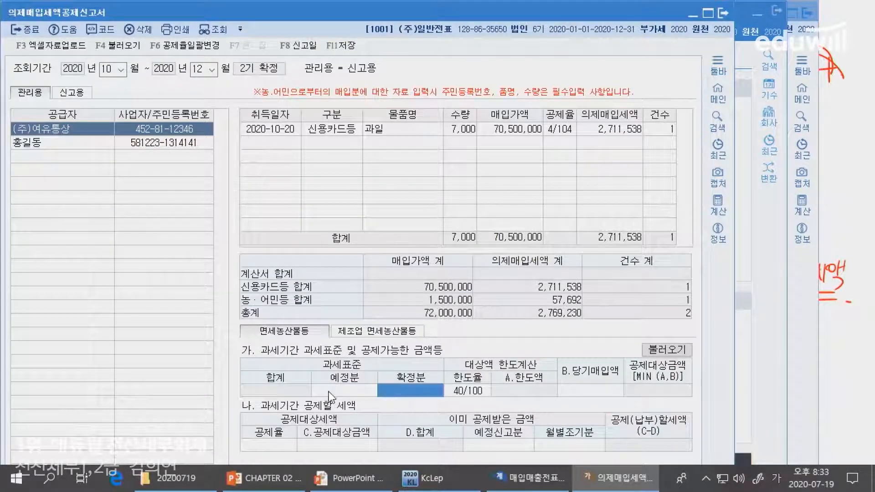
left_click(329, 391)
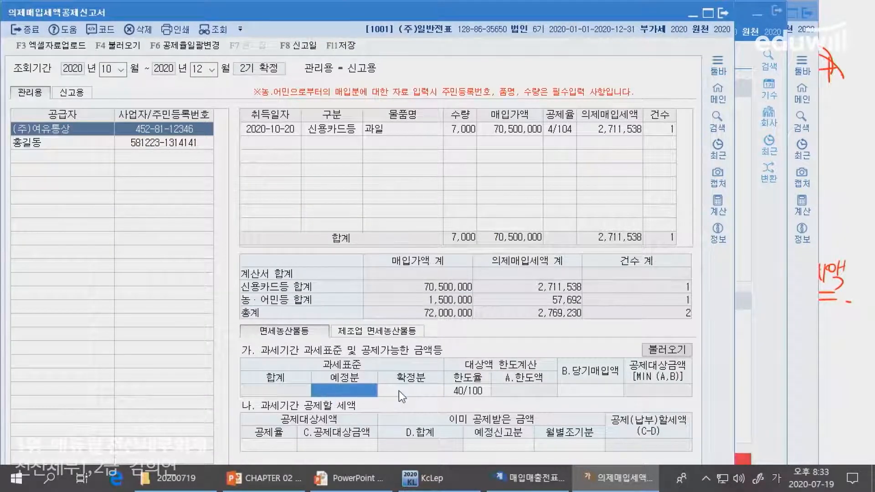
- Switch the report to 제조업 면세농산물등, accepting deletion of the 면세농산물등 contents, and go to its 과세표준 fields
left_click(386, 331)
key("Return")
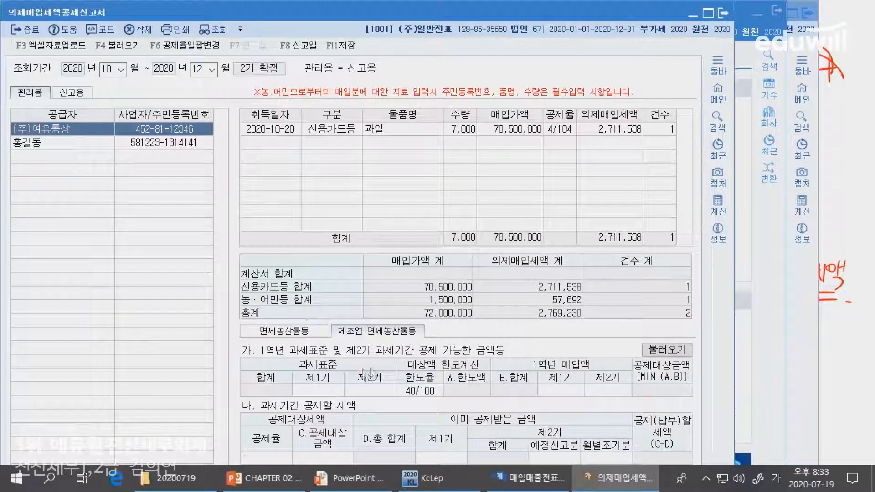
left_click(338, 393)
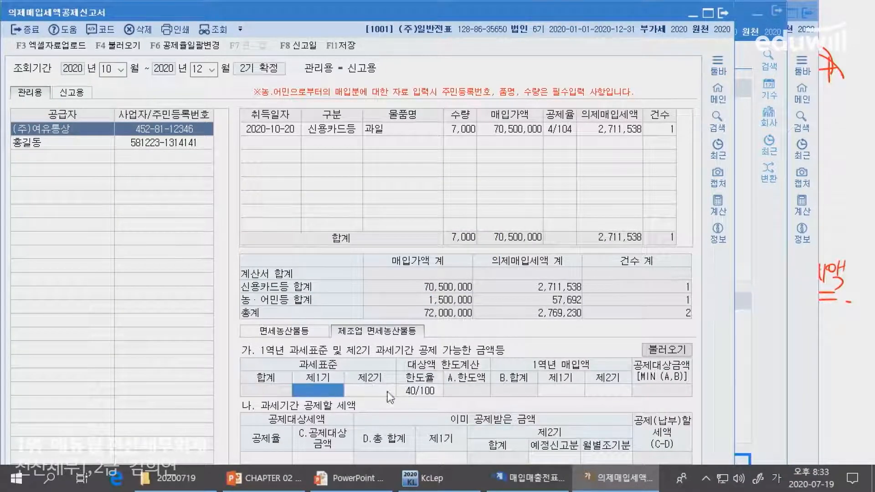
left_click(386, 392)
- Switch to the problem slide and underline the 제품 매출 amounts for 제1기 and 제2기
left_click(853, 409)
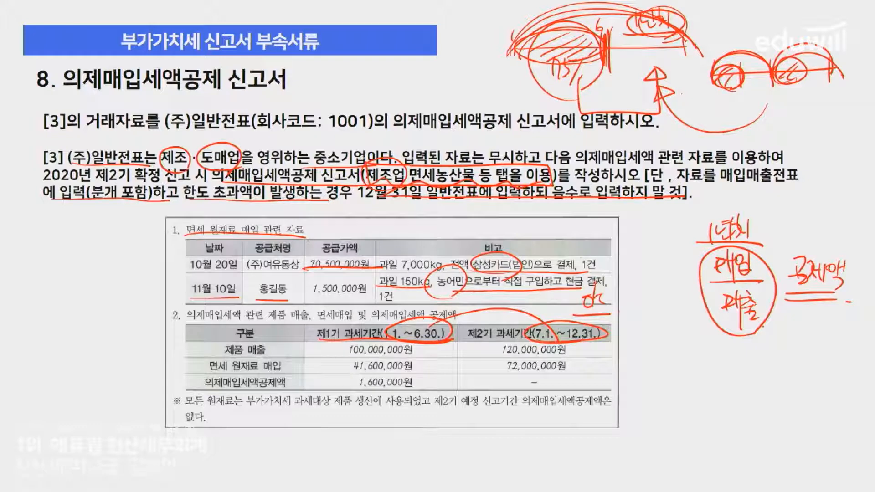
left_click_drag(338, 358, 435, 357)
left_click_drag(496, 357, 594, 356)
left_click(586, 350)
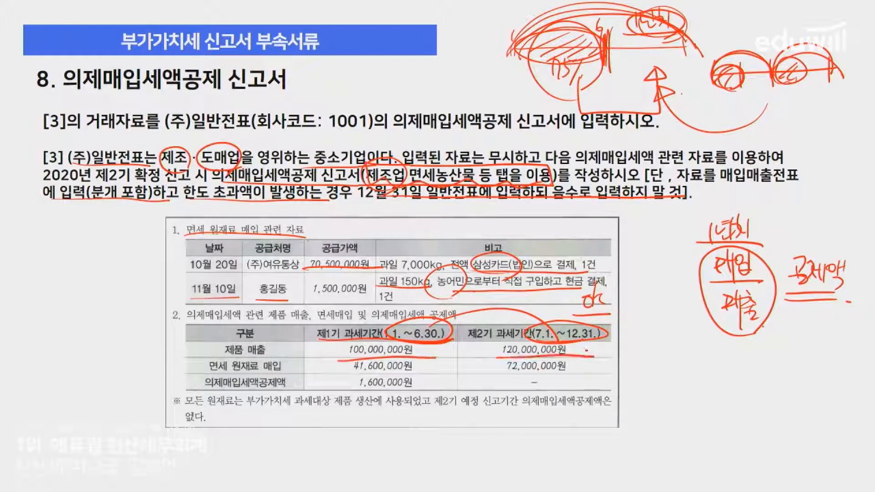
- Enter the report's 과세표준 as 100,000,000 for 제1기 and 120,000,000 for 제2기, keeping the 40/100 한도율
key("alt+Tab")
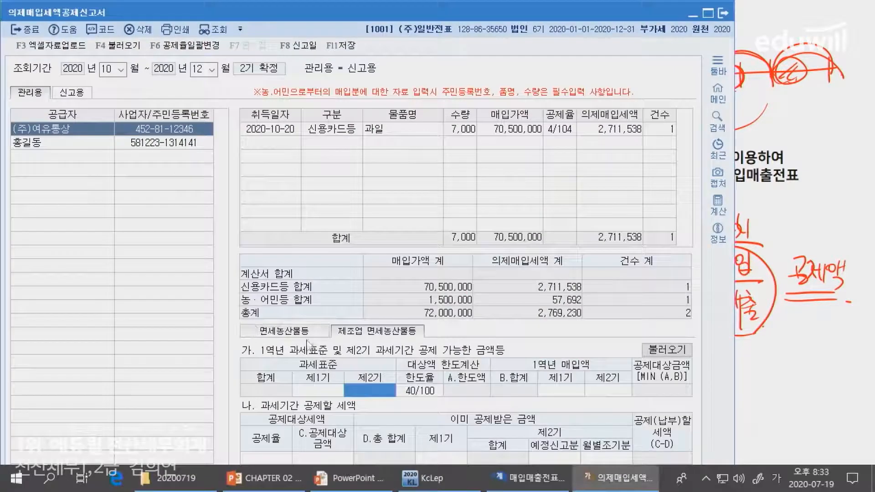
key("Left")
type("100000000")
key("Return")
type("1")
key("Return")
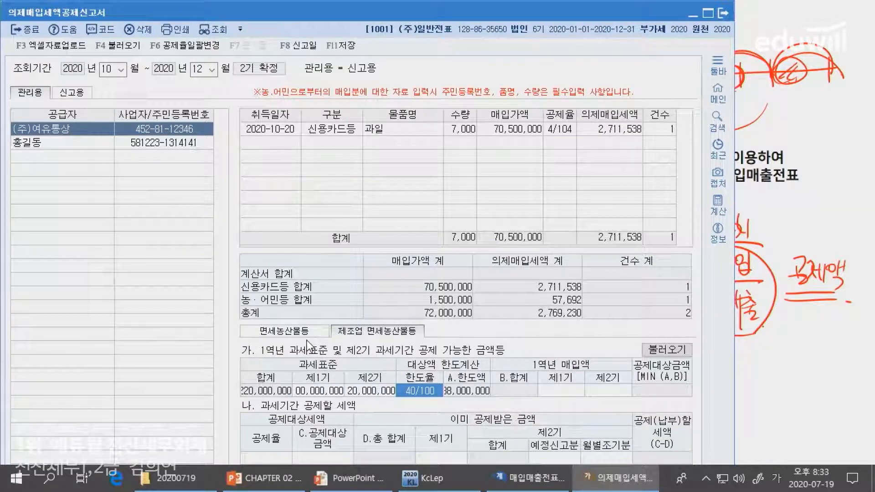
key("Return")
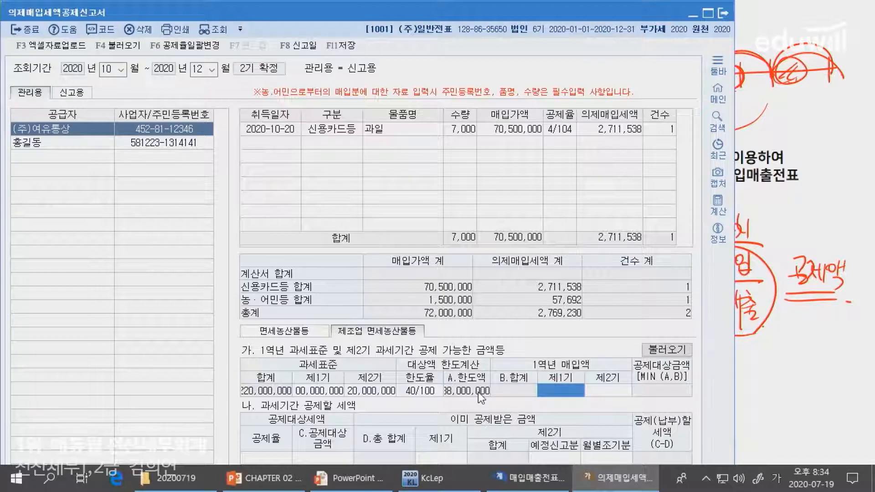
- Switch to the problem slide to consult the 면세 원재료 매입 amounts for both tax periods
key("alt+Tab")
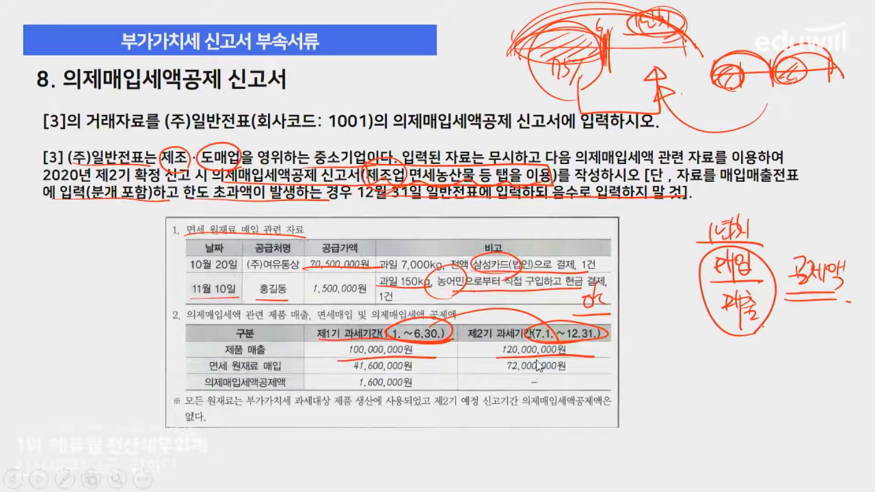